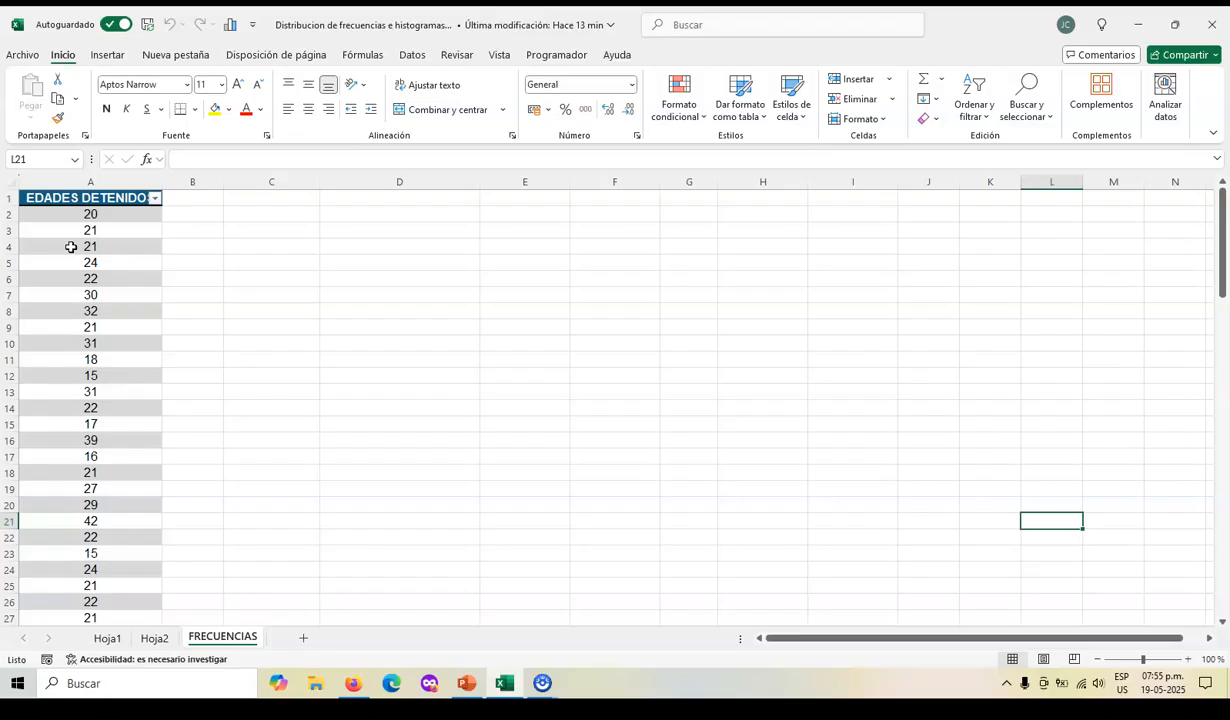
# Insert a pivot table from the EDADES DETENIDOS table (Tabla2) at cell C3 of the existing FRECUENCIAS sheet
pyautogui.click(73, 247)
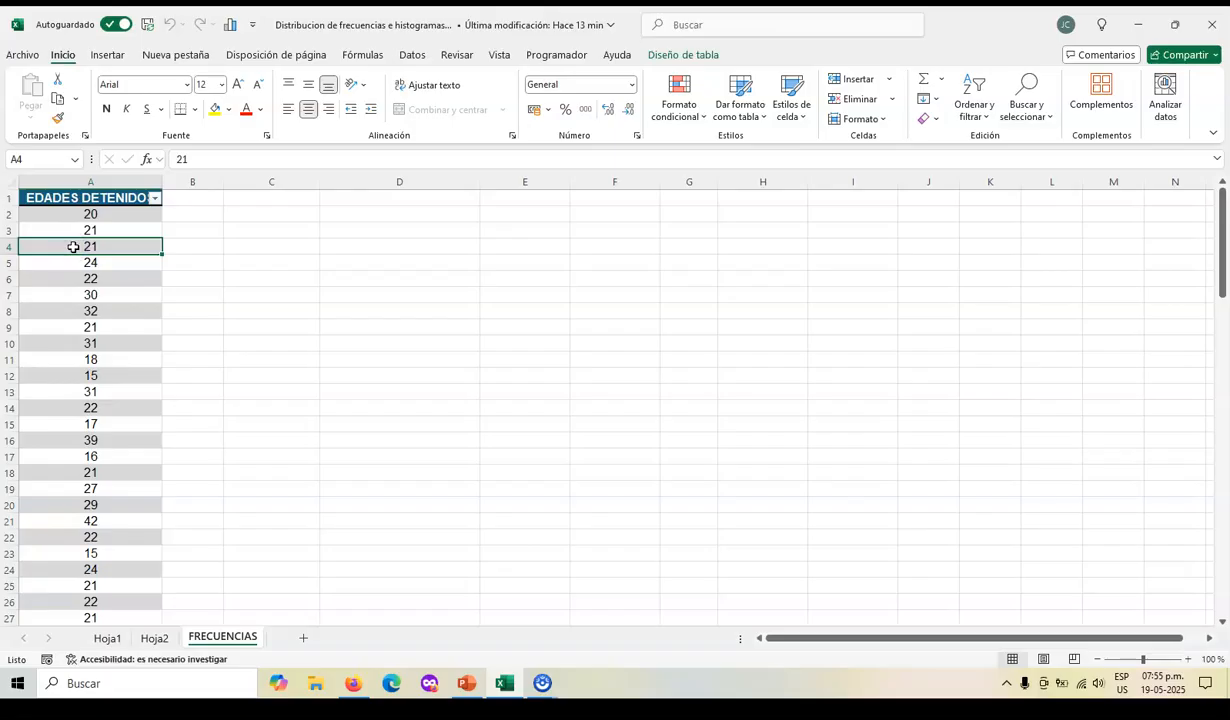
pyautogui.click(108, 54)
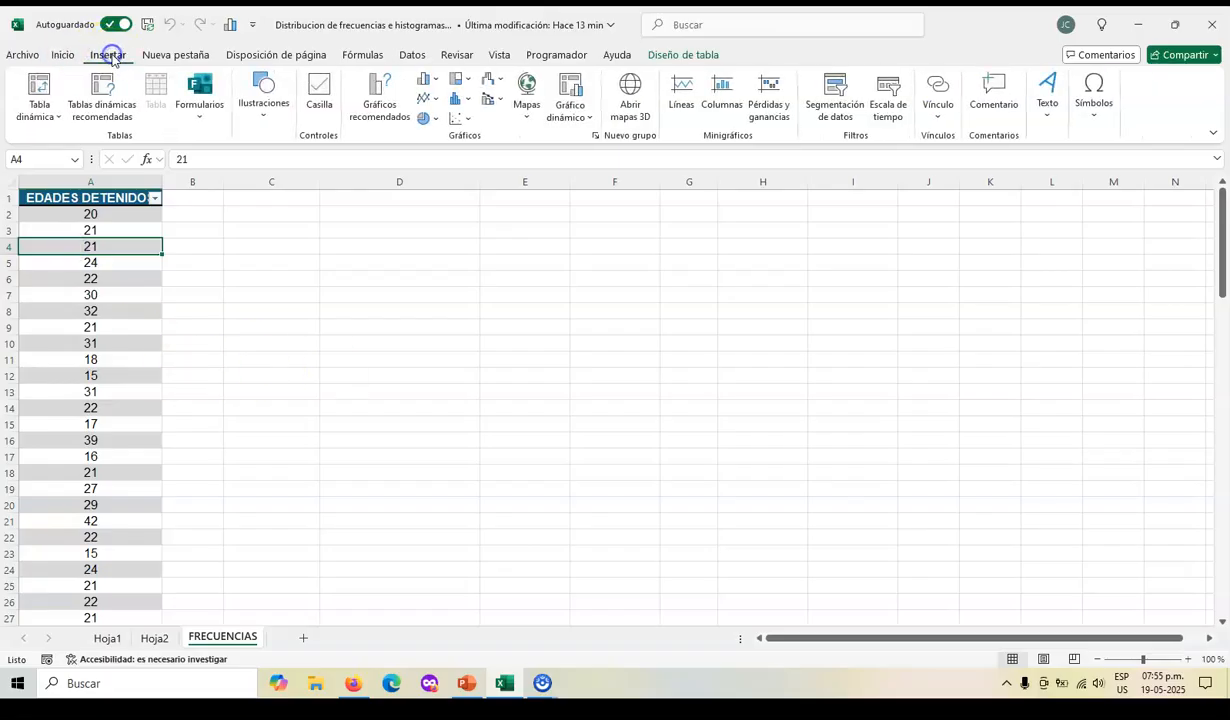
pyautogui.click(40, 95)
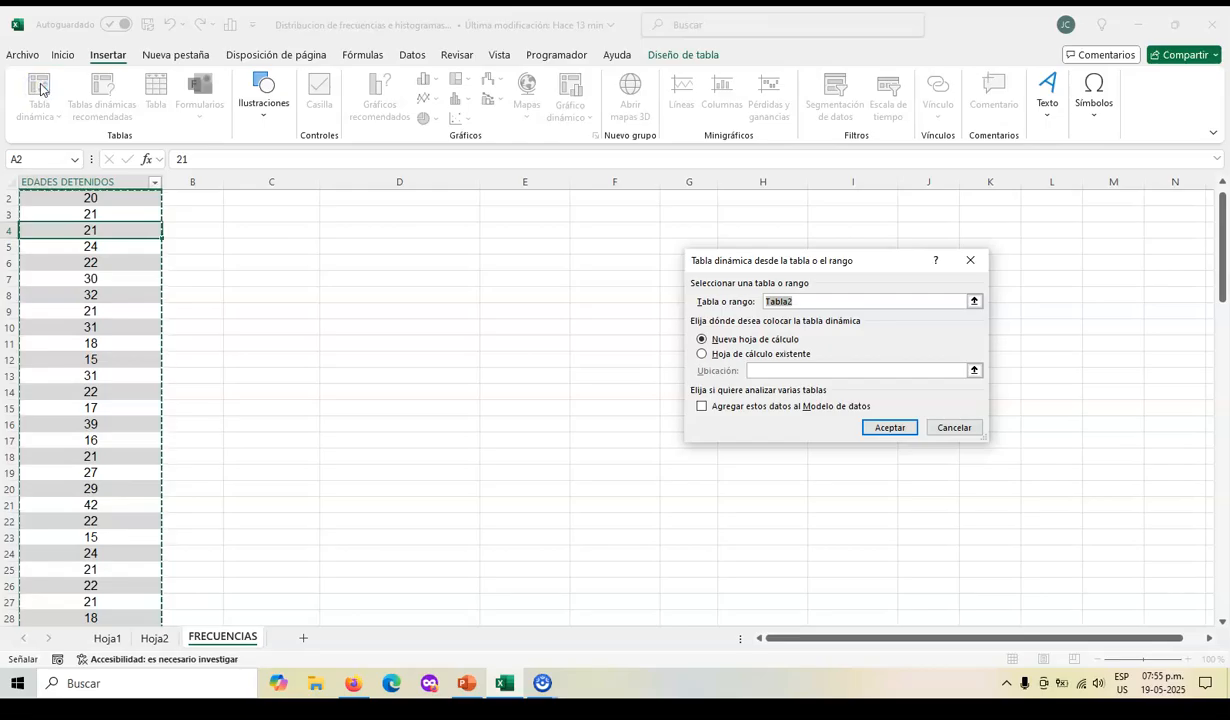
pyautogui.click(703, 354)
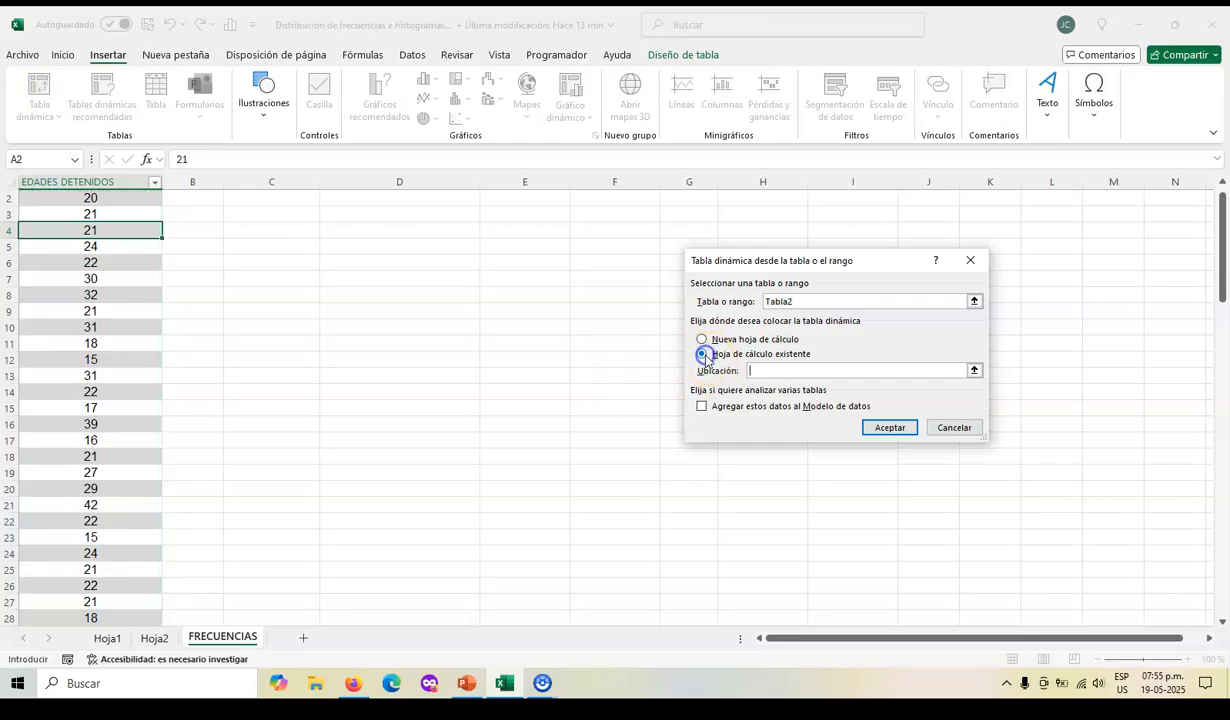
pyautogui.click(248, 216)
pyautogui.click(886, 427)
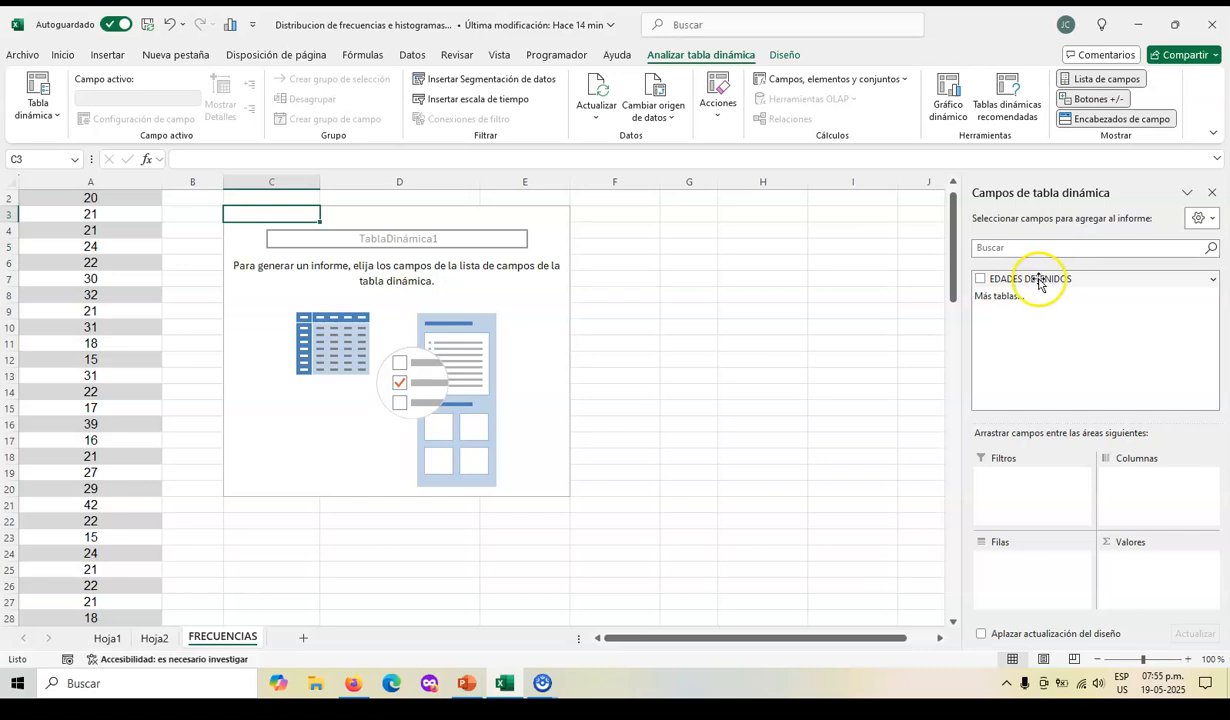
# Add the EDADES DETENIDOS field to both the rows and the values of the pivot table
pyautogui.moveTo(1033, 282)
pyautogui.mouseDown()
pyautogui.moveTo(1060, 398)
pyautogui.moveTo(1028, 558)
pyautogui.mouseUp()
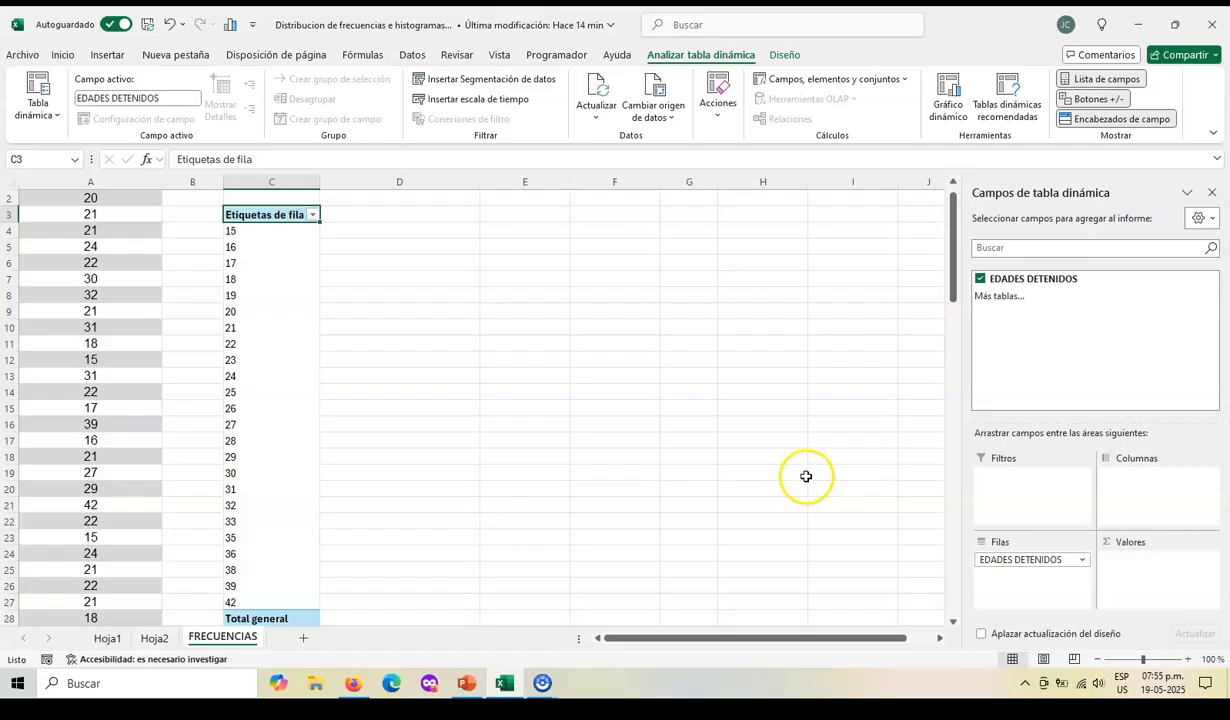
pyautogui.moveTo(1028, 283); pyautogui.dragTo(1120, 527)
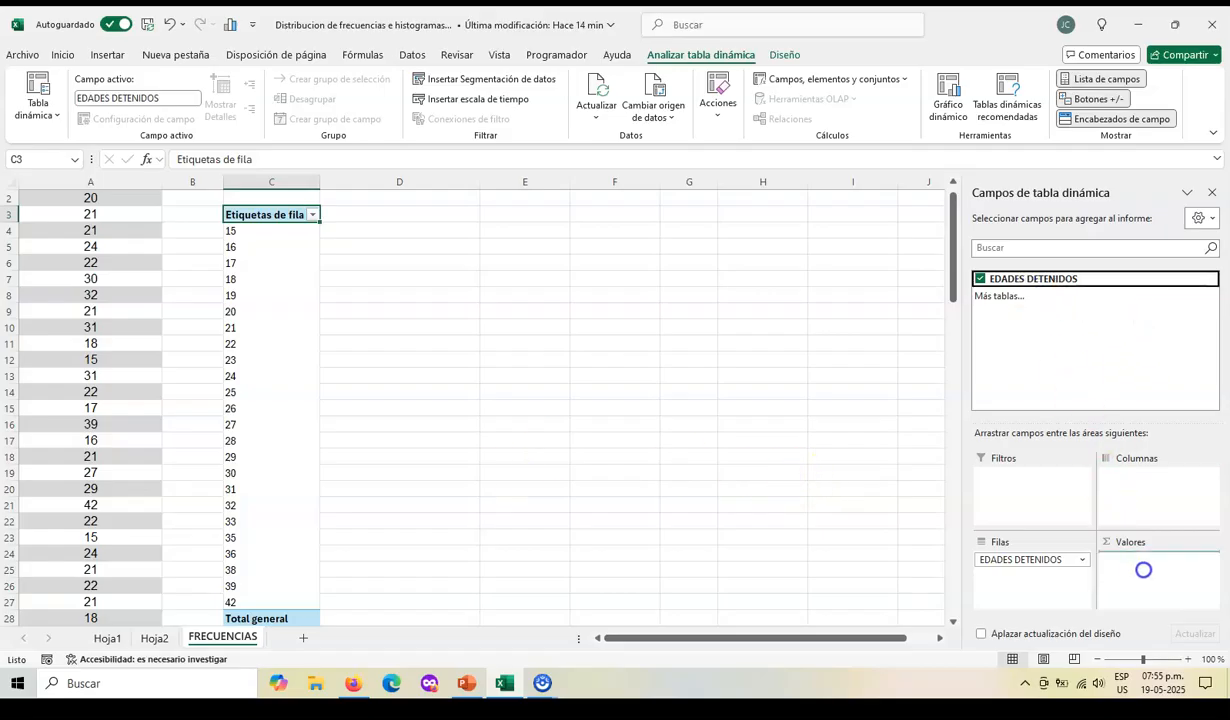
pyautogui.moveTo(1143, 570); pyautogui.dragTo(1145, 574)
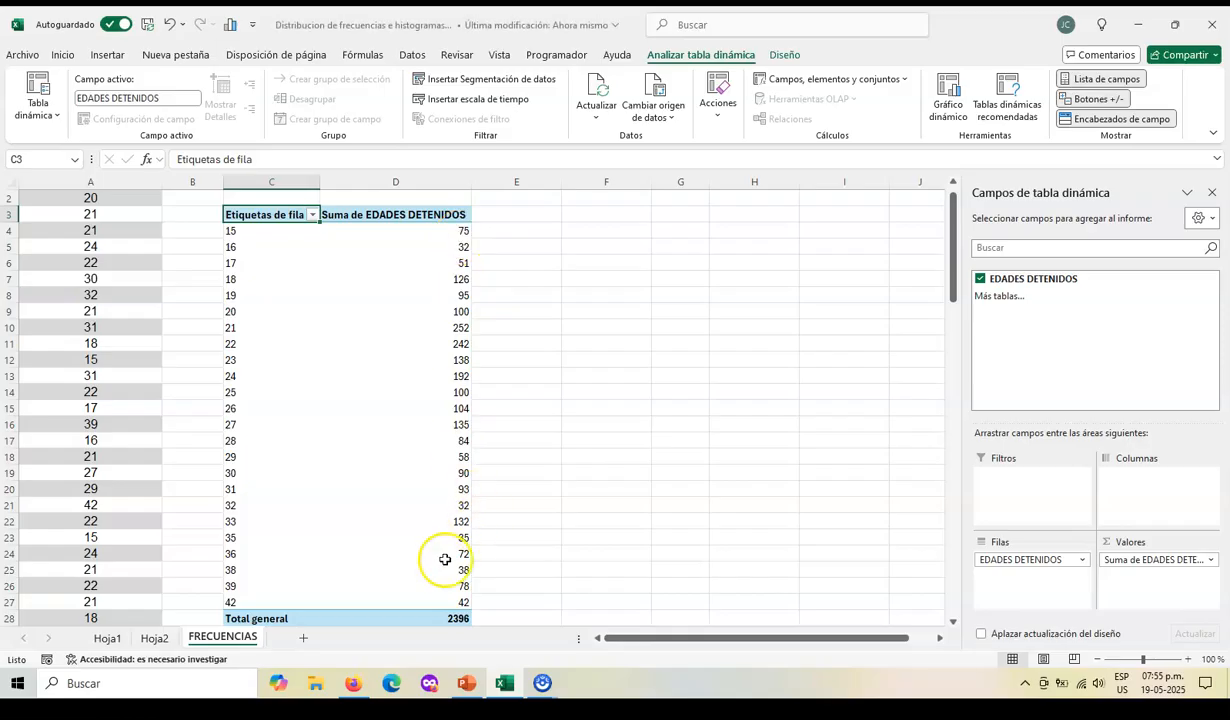
# Change the pivot table's value field to summarize EDADES DETENIDOS by count (Recuento)
pyautogui.moveTo(458, 619)
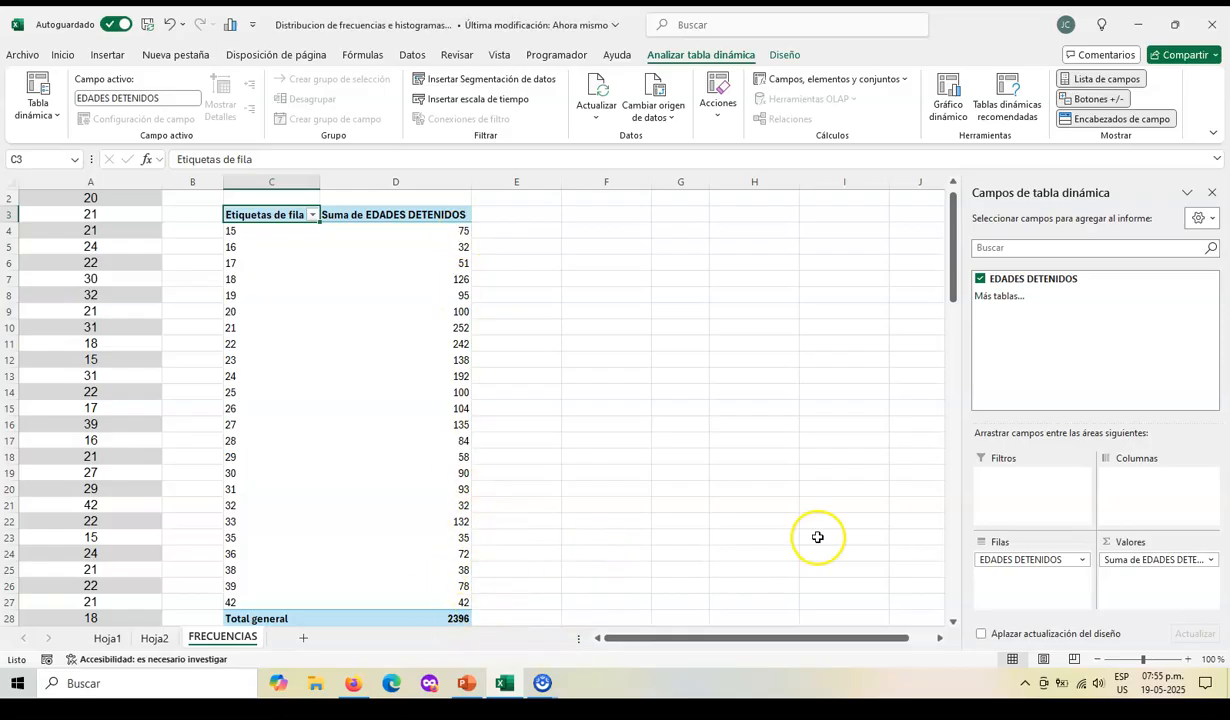
pyautogui.click(1212, 561)
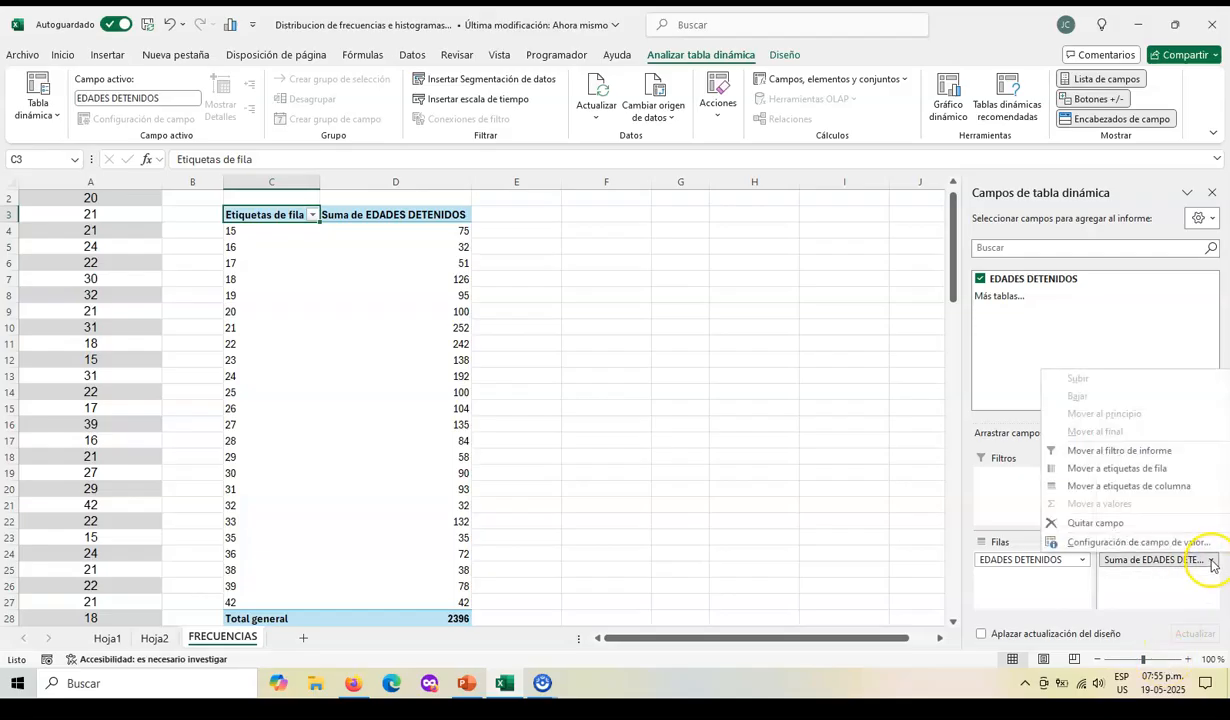
pyautogui.click(1145, 544)
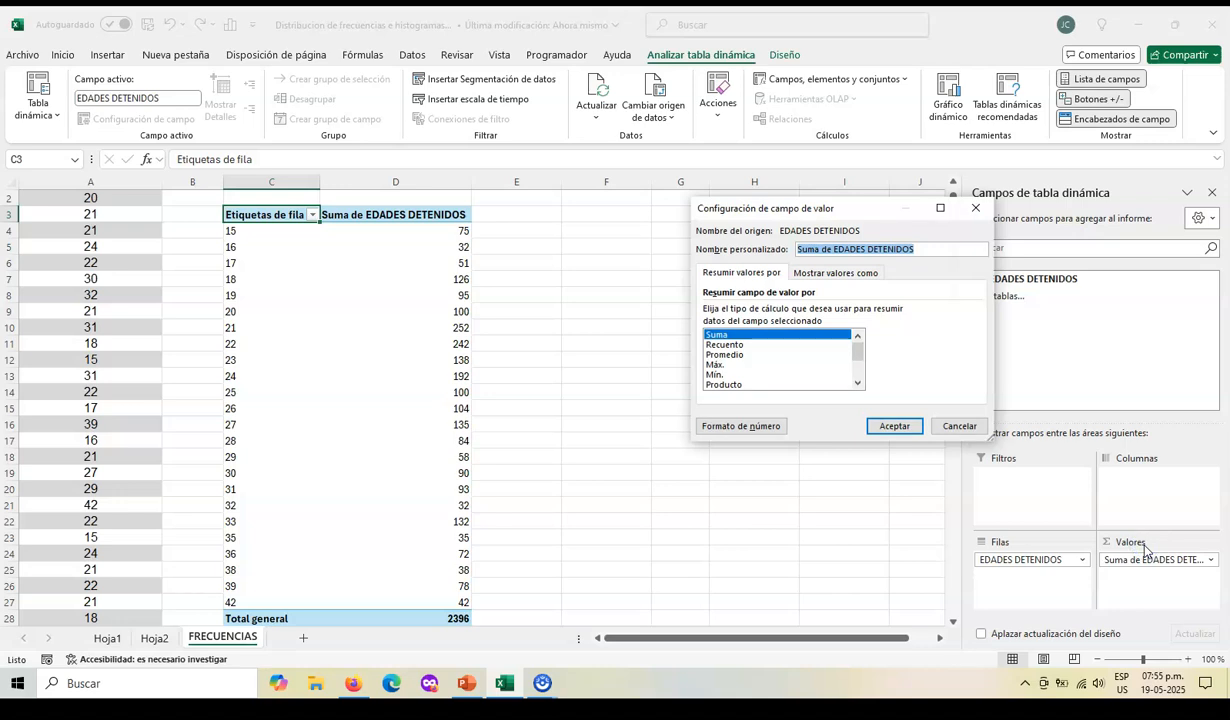
pyautogui.click(725, 344)
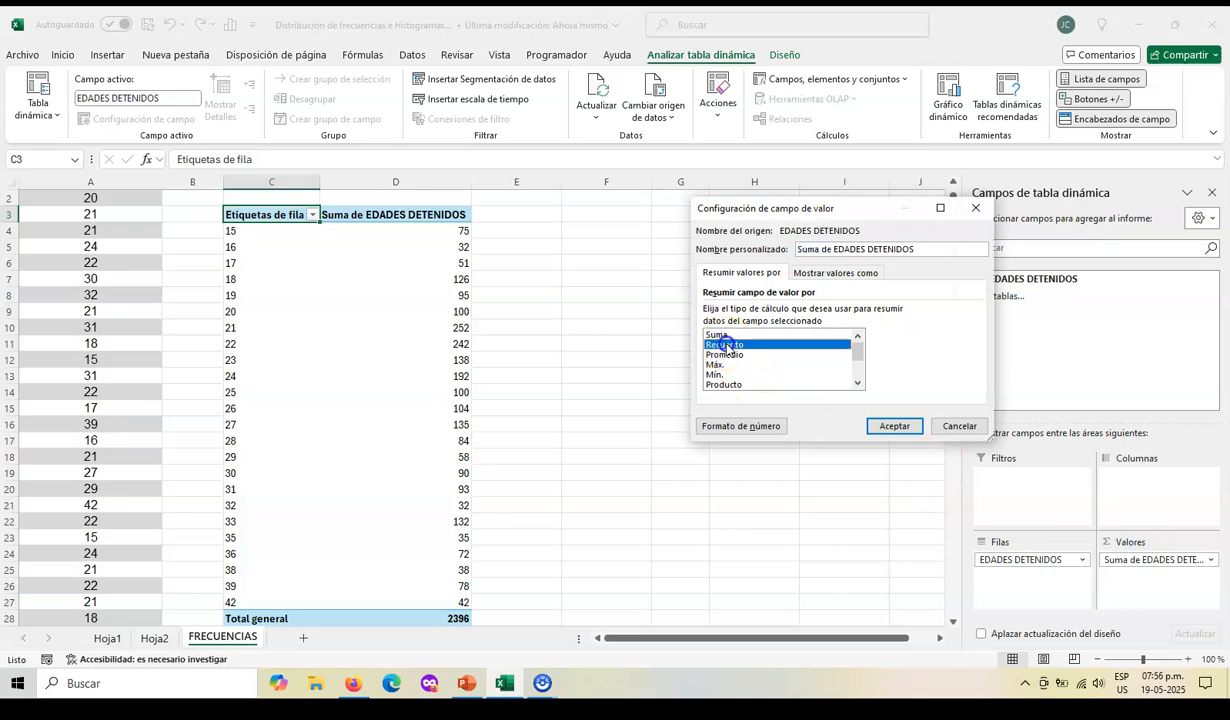
pyautogui.click(894, 426)
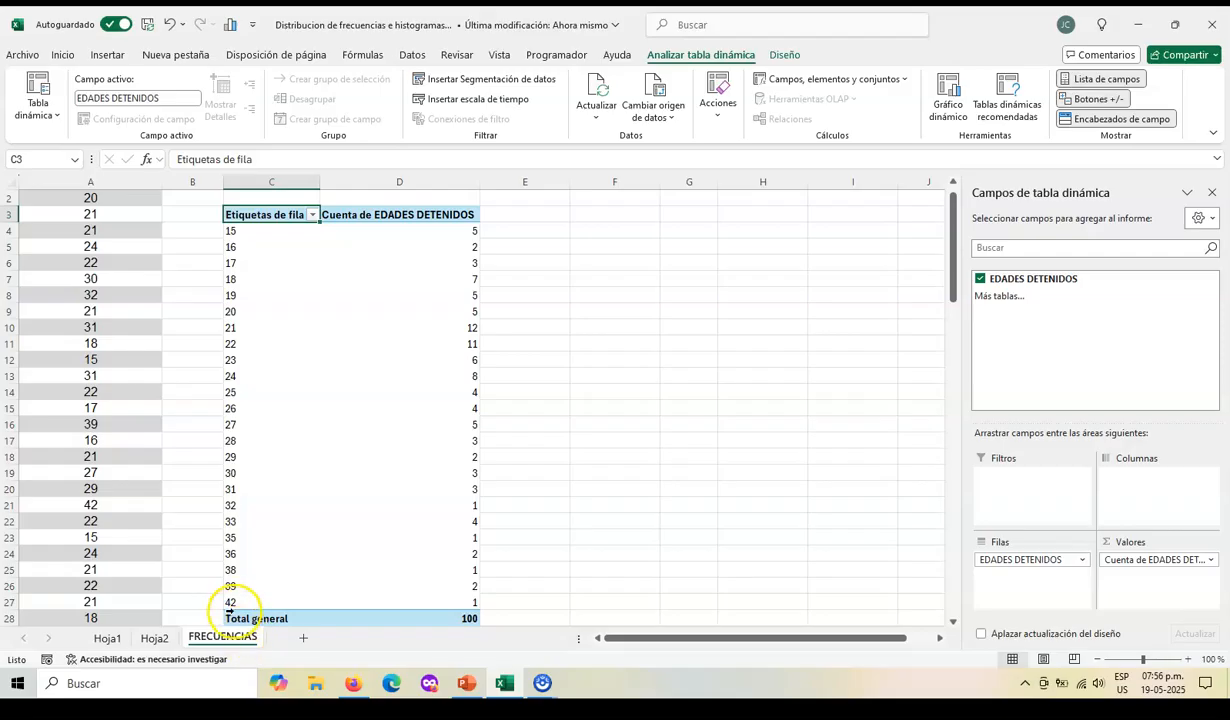
# Group the pivot table's ages from 15 to 42 in intervals of 3
pyautogui.click(235, 231)
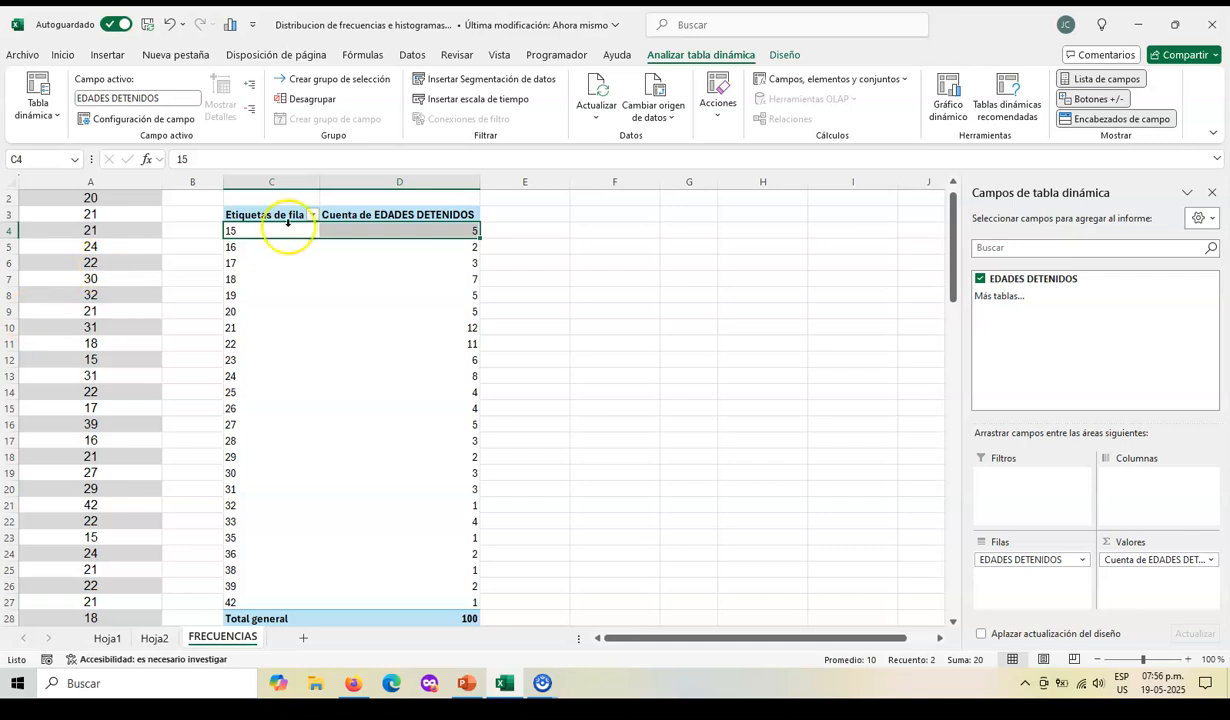
pyautogui.click(316, 79)
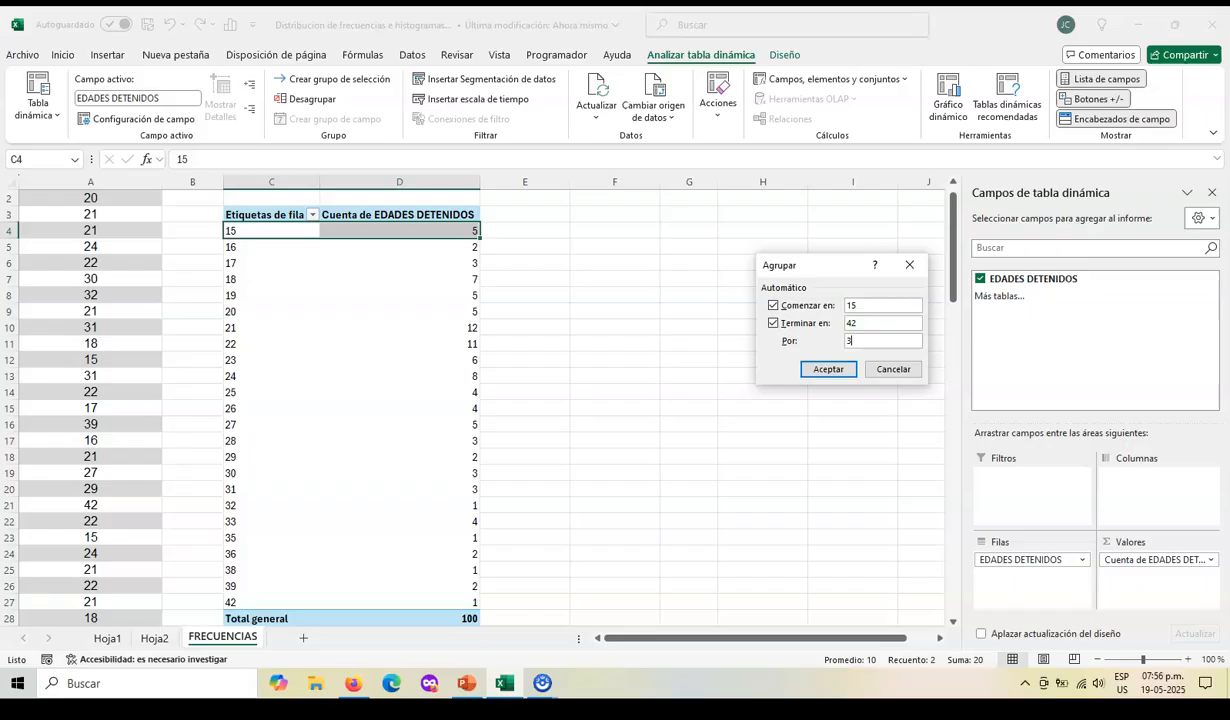
pyautogui.click(828, 367)
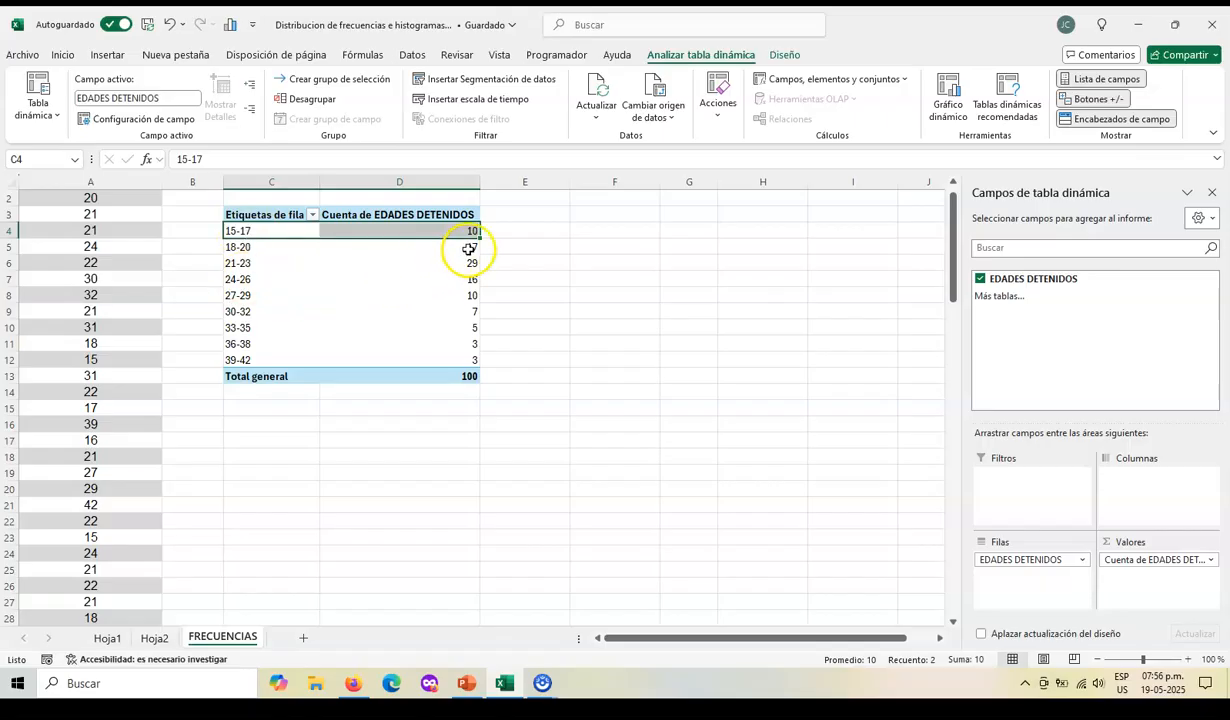
pyautogui.moveTo(470, 248)
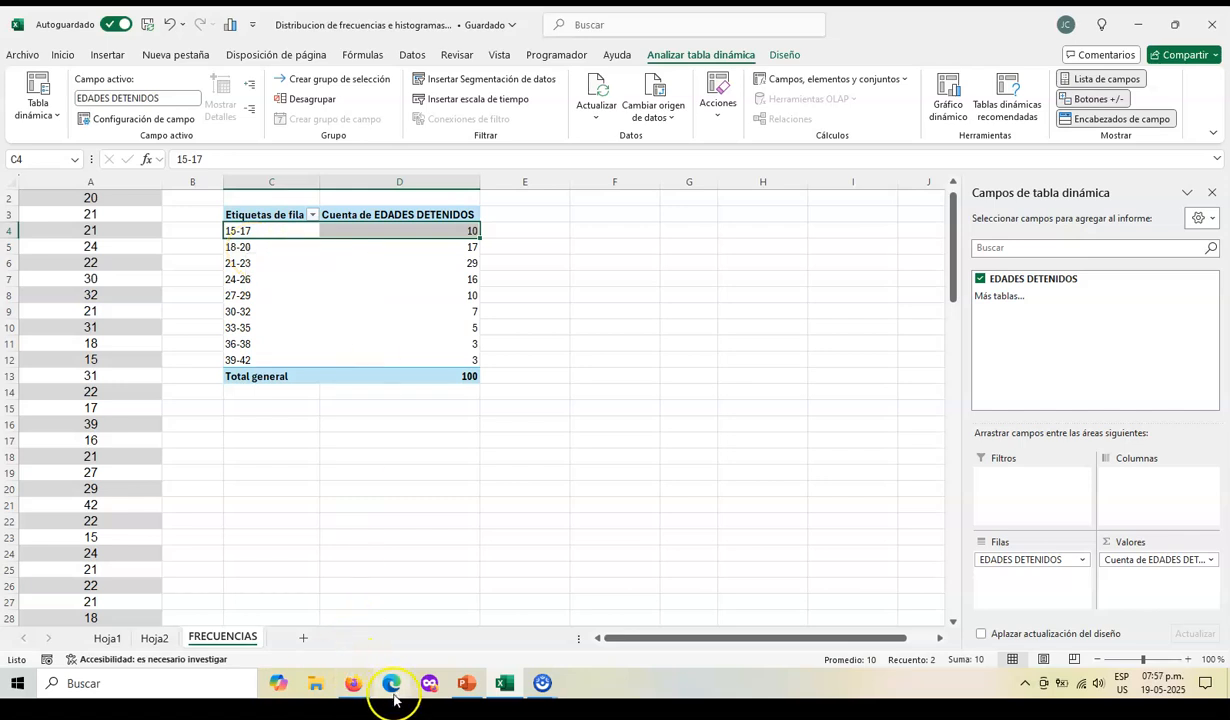
# Try to insert a histogram chart directly from the grouped pivot table
pyautogui.click(328, 298)
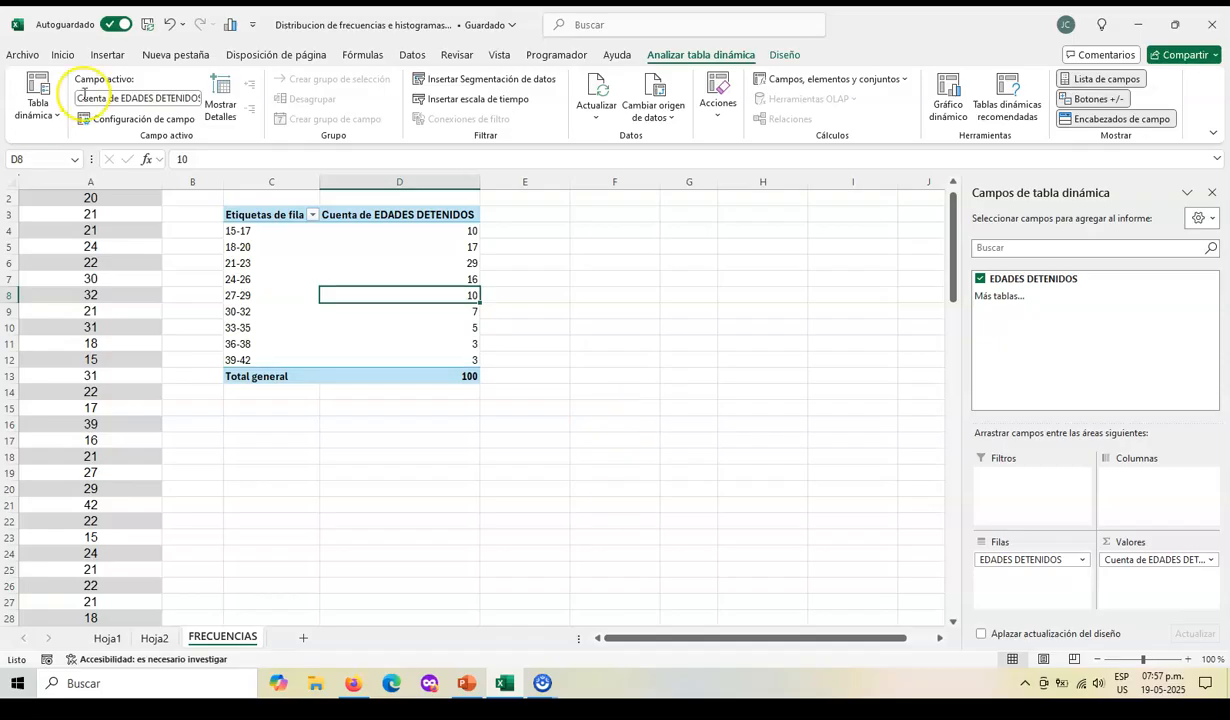
pyautogui.click(107, 54)
pyautogui.click(460, 99)
pyautogui.click(465, 145)
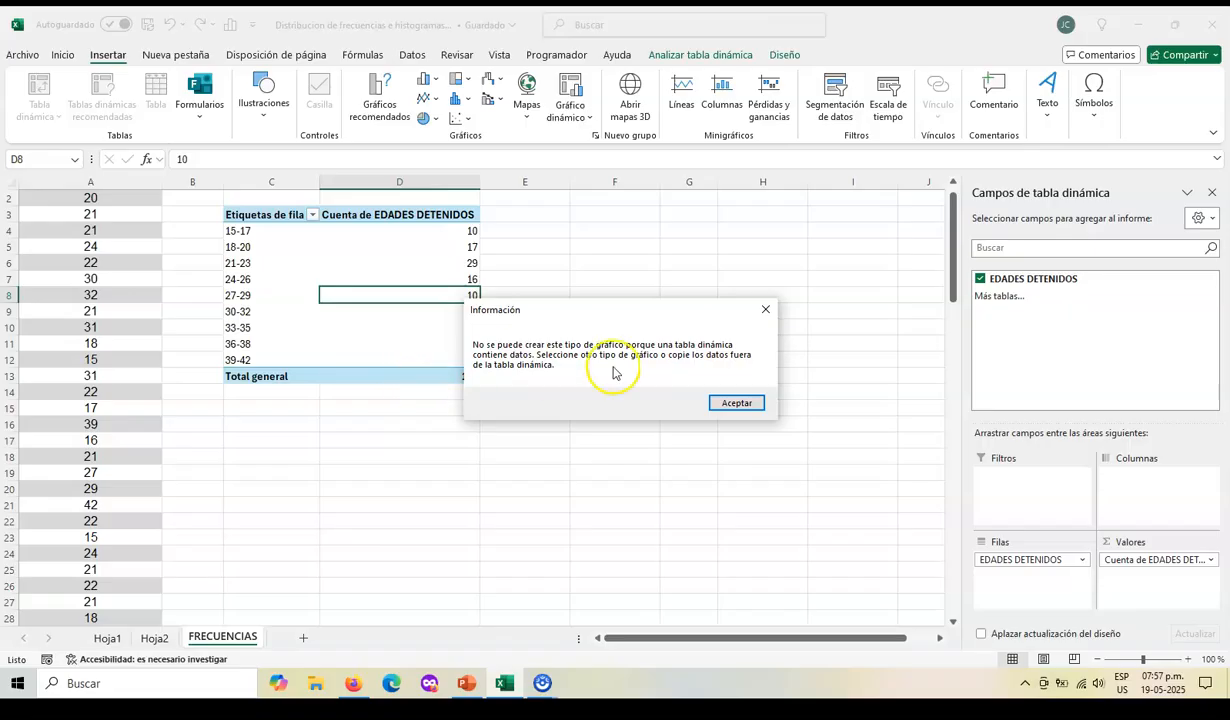
pyautogui.click(765, 310)
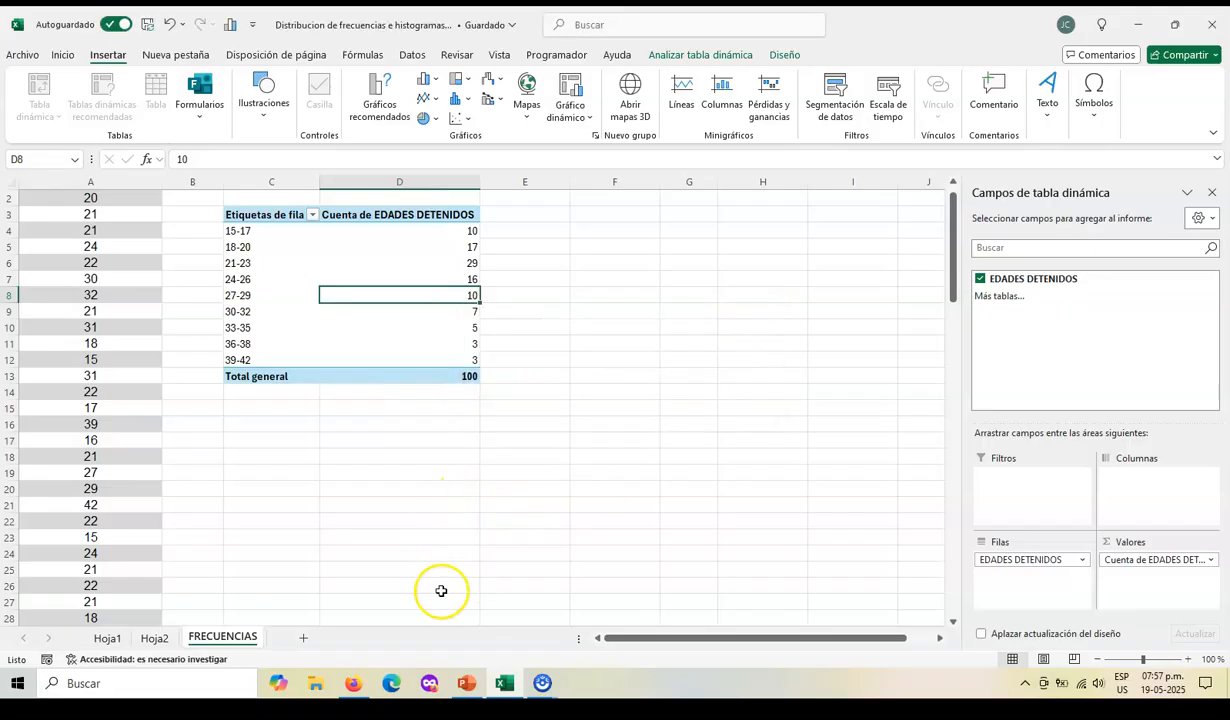
# Copy the age ranges and their counts, without headers or grand total, from the pivot table to cell I3
pyautogui.moveTo(233, 231); pyautogui.dragTo(258, 355)
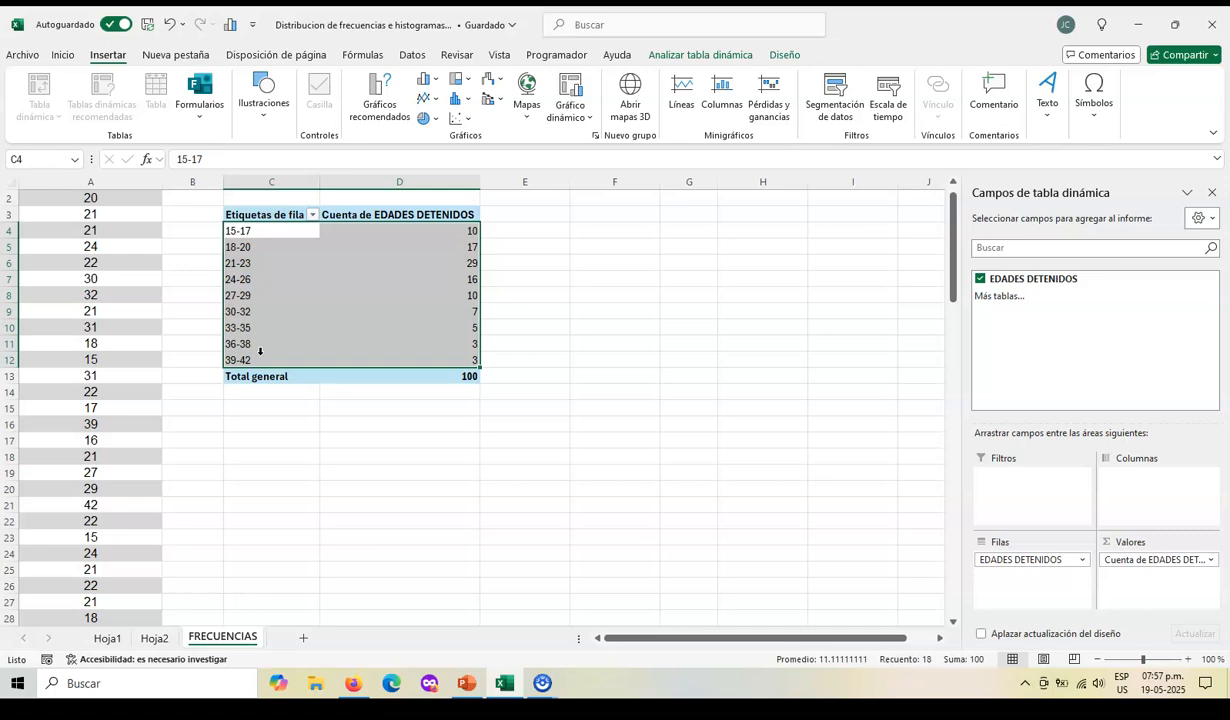
pyautogui.hotkey('ctrl', 'c')
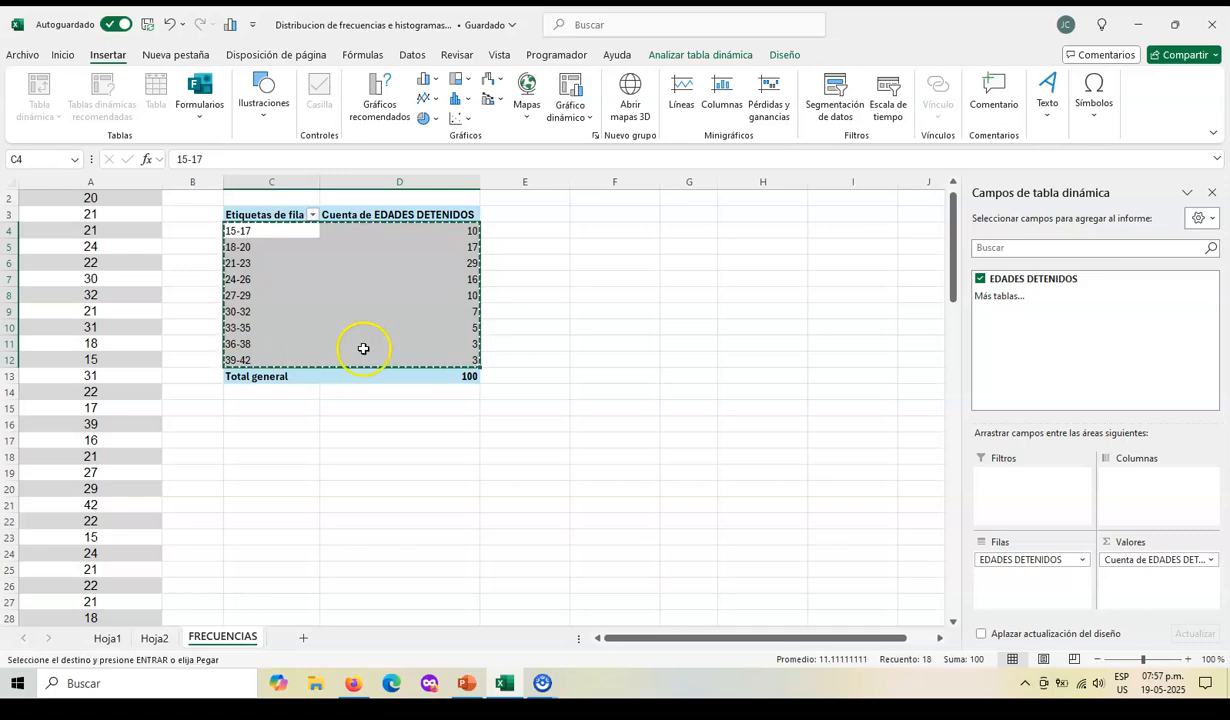
pyautogui.click(816, 216)
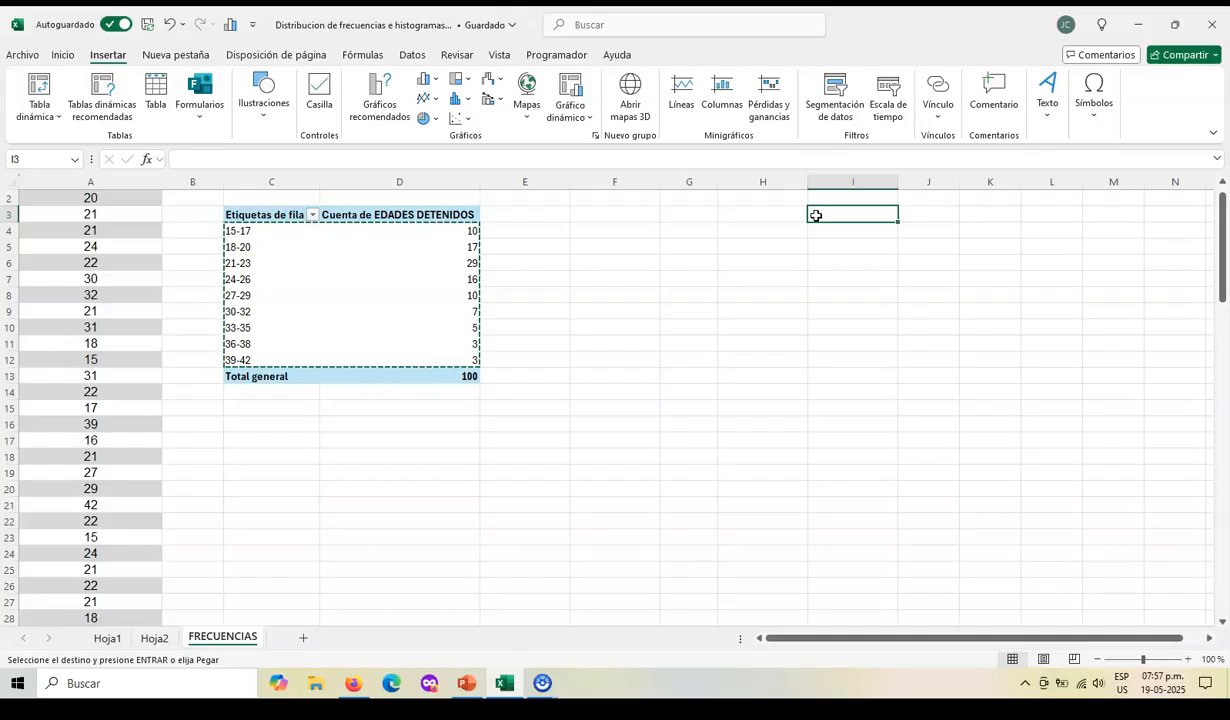
pyautogui.hotkey('ctrl', 'v')
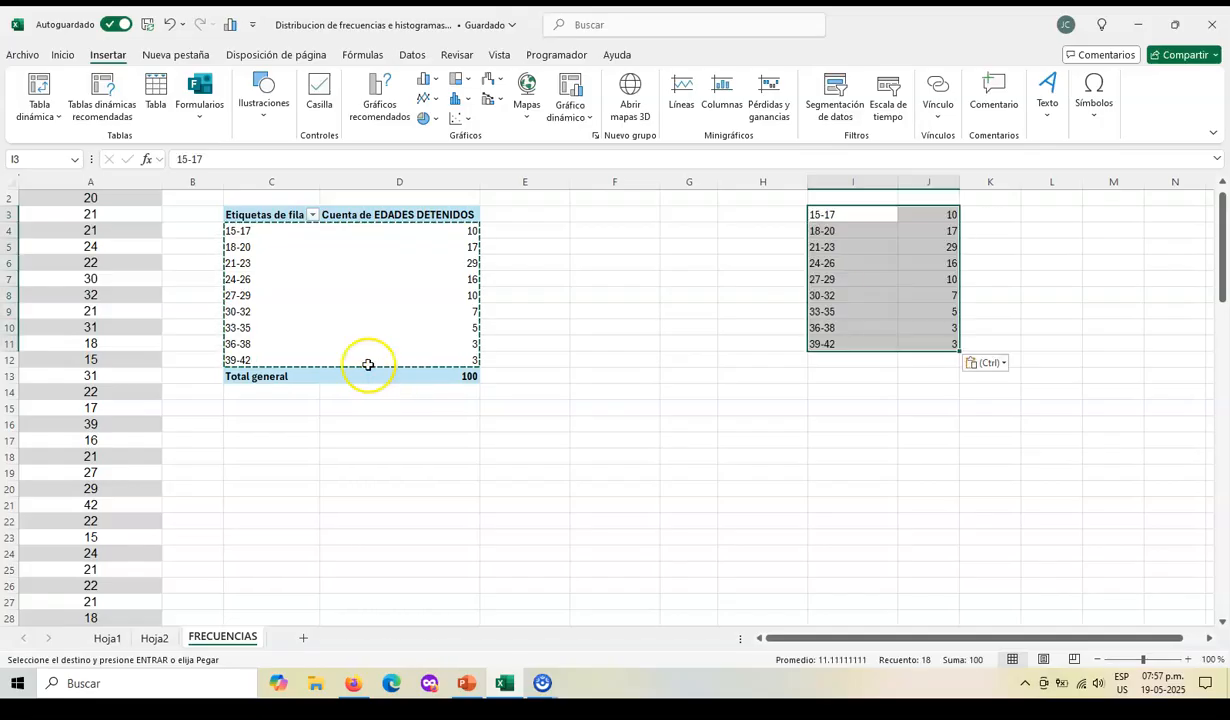
# Delete the entire original pivot table from columns C and D
pyautogui.click(247, 214)
pyautogui.moveTo(247, 214); pyautogui.dragTo(328, 364)
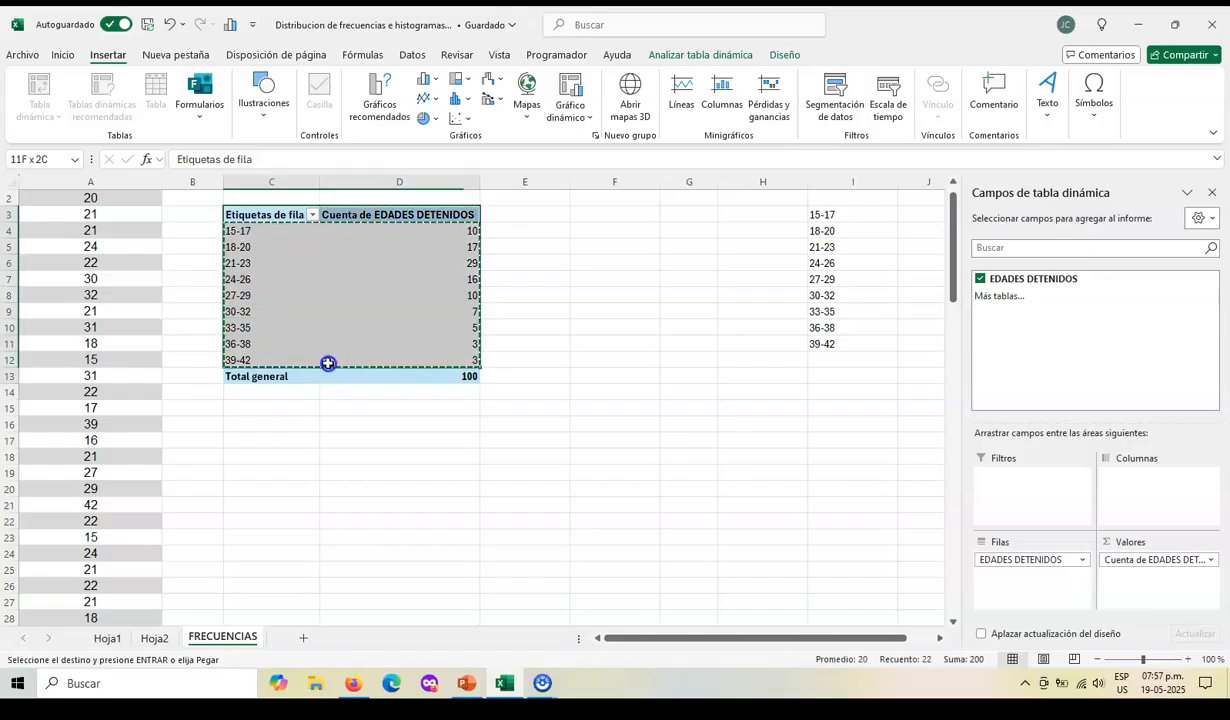
pyautogui.press('Delete')
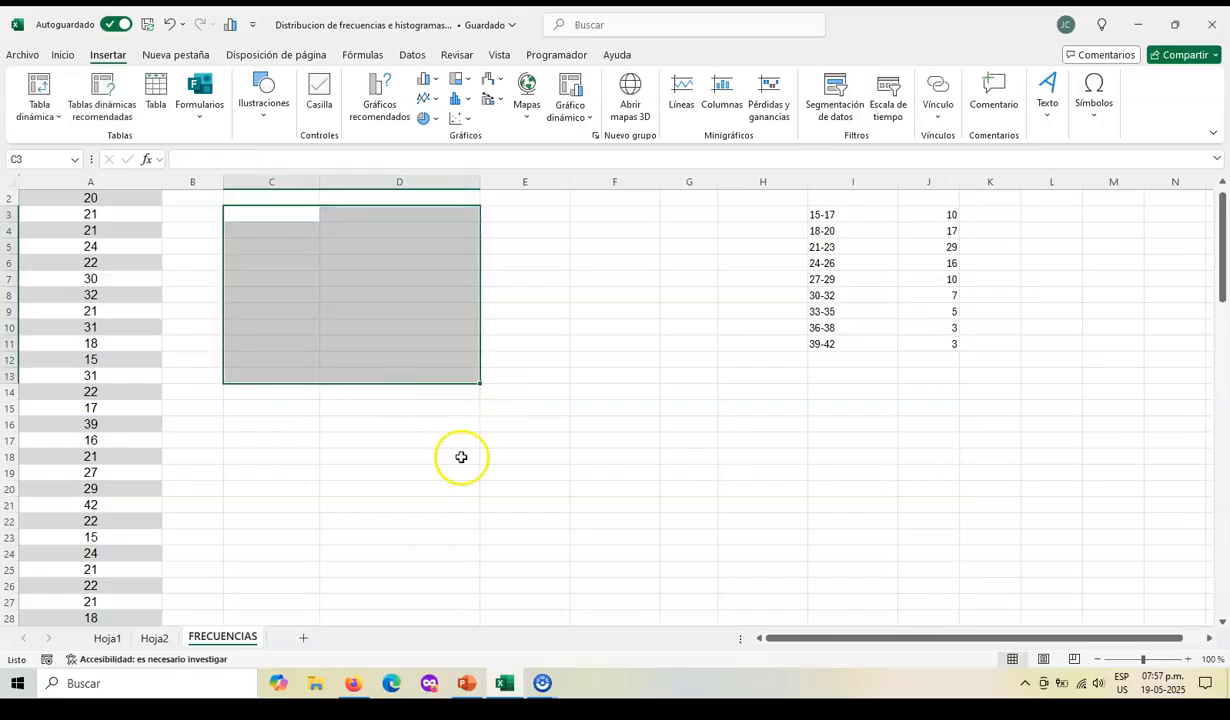
# Enter the headers "Edades detenidos" in I2 and "Frecuencia" in J2 above the copied data
pyautogui.click(830, 200)
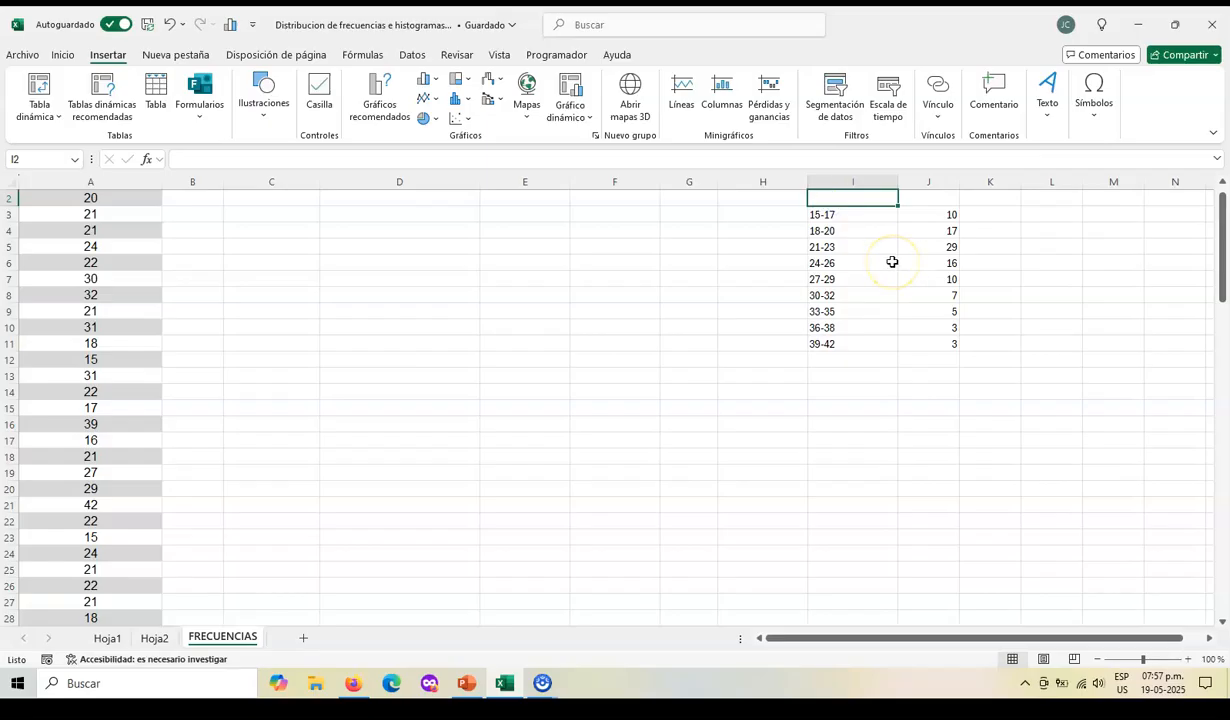
pyautogui.write('Edades detenidos')
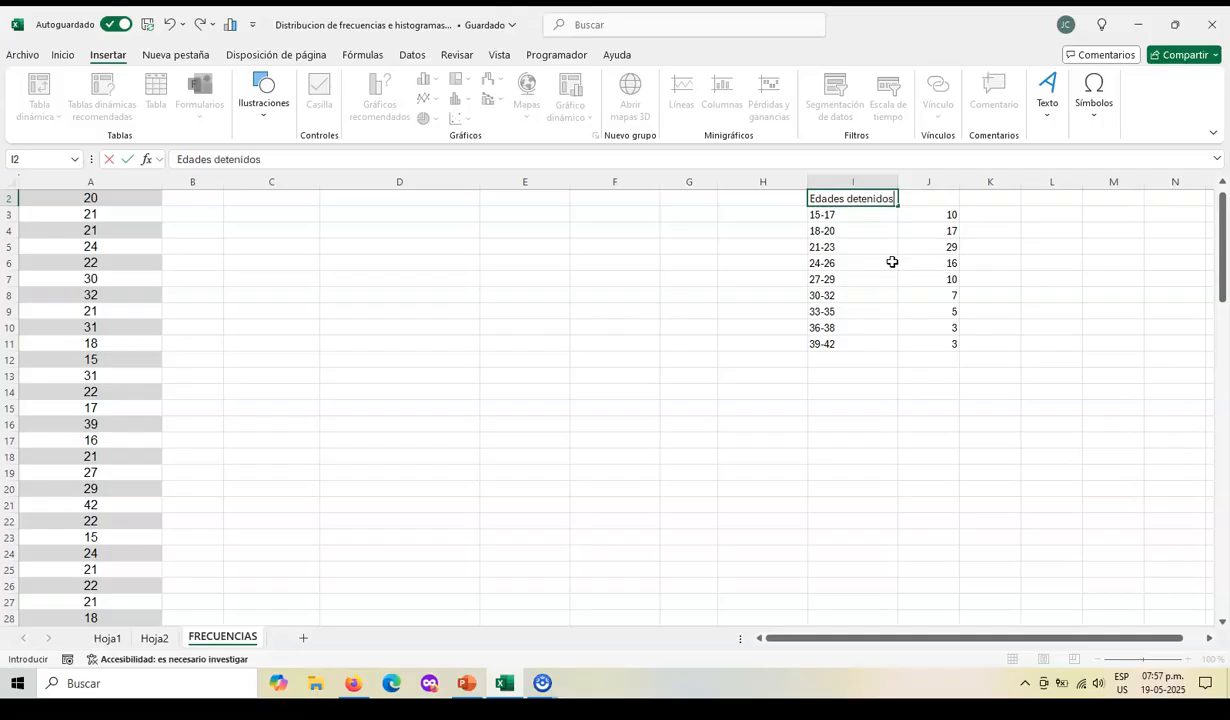
pyautogui.click(925, 200)
pyautogui.write('Frecuencia')
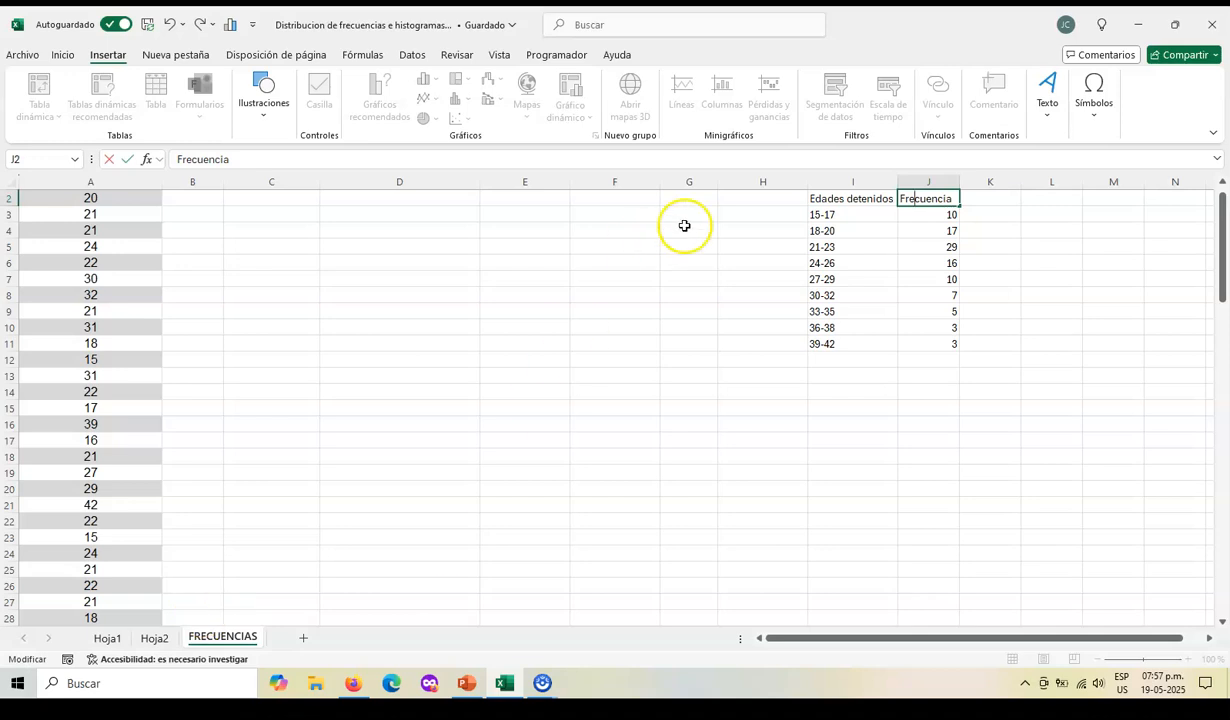
# Center the age ranges and frequencies horizontally in cells I3:J11
pyautogui.moveTo(814, 215); pyautogui.dragTo(909, 340)
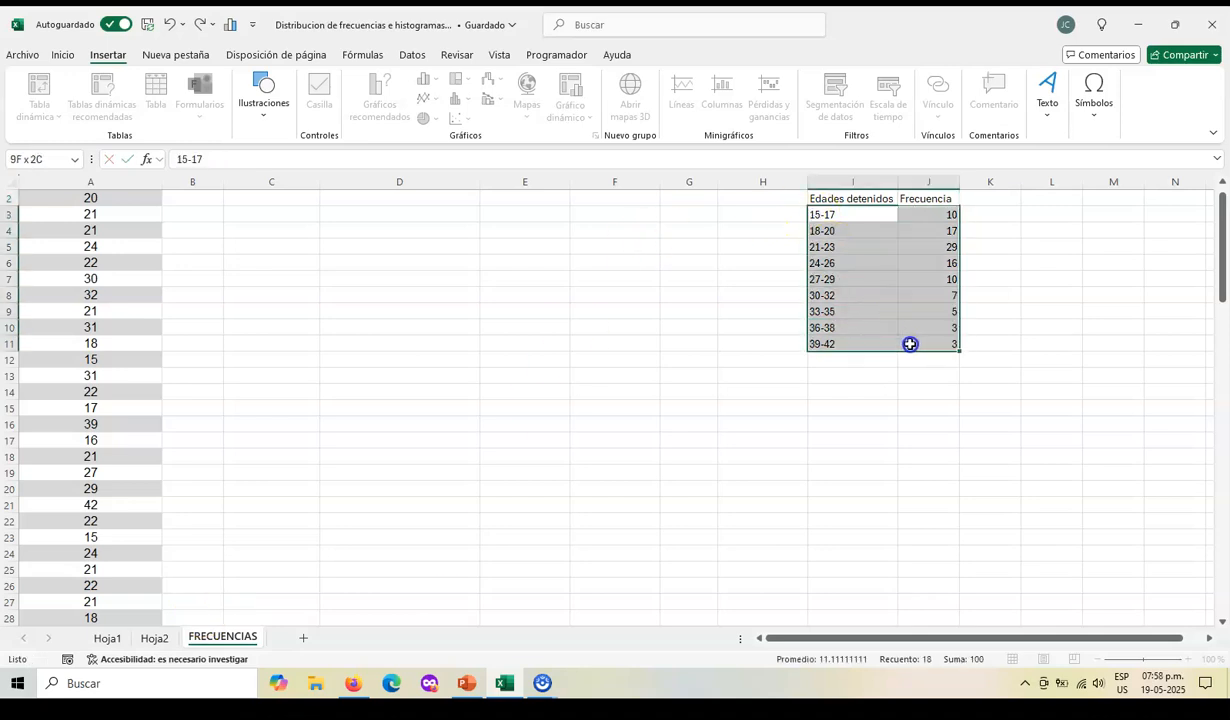
pyautogui.click(66, 58)
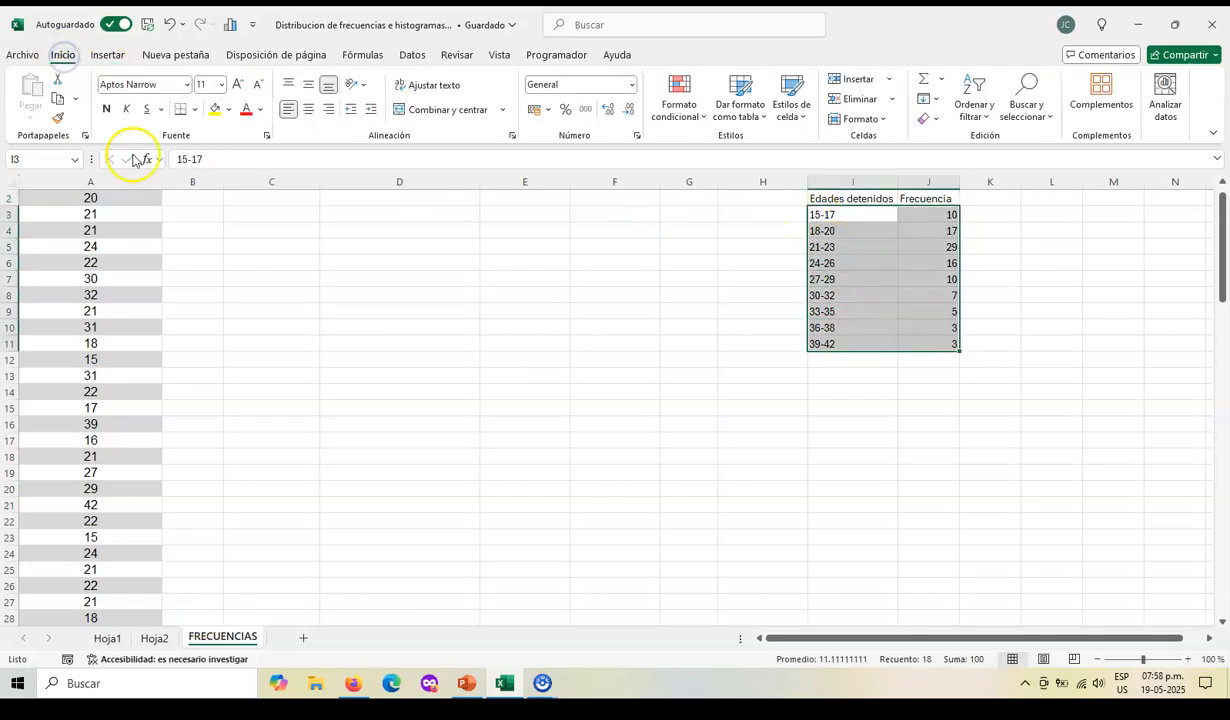
pyautogui.click(312, 110)
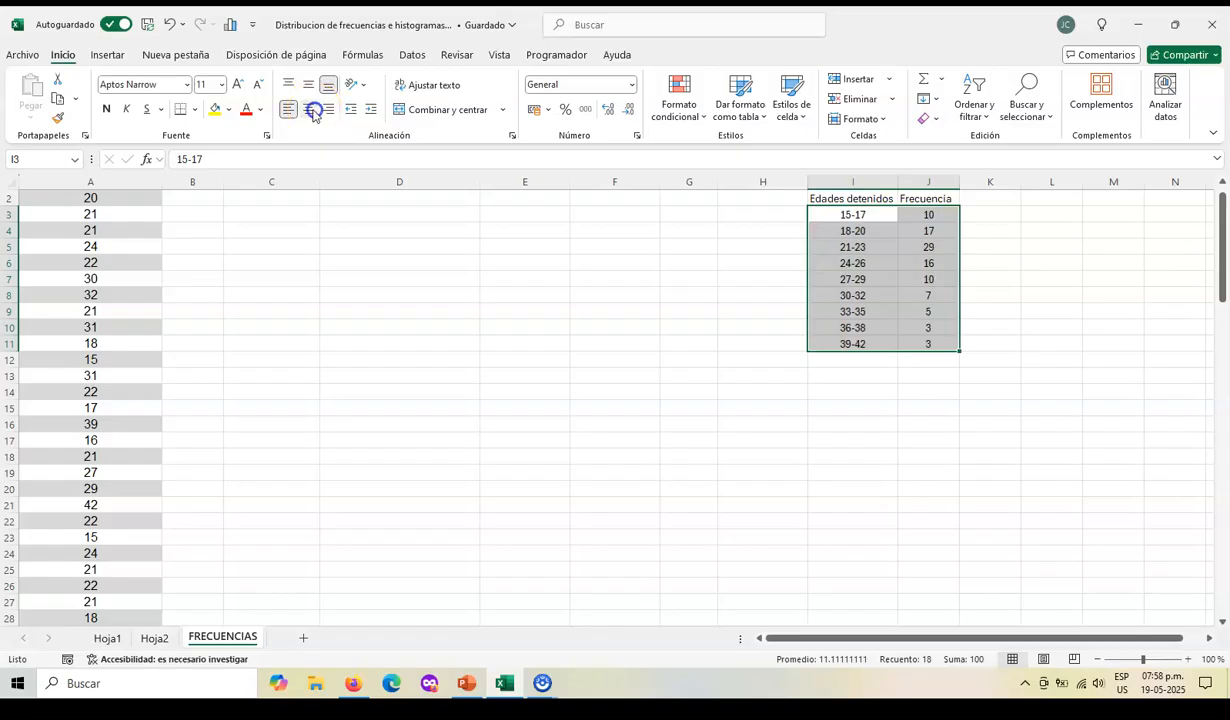
# Insert a blank column chart on the FRECUENCIAS sheet, starting from an empty cell away from the data
pyautogui.click(289, 230)
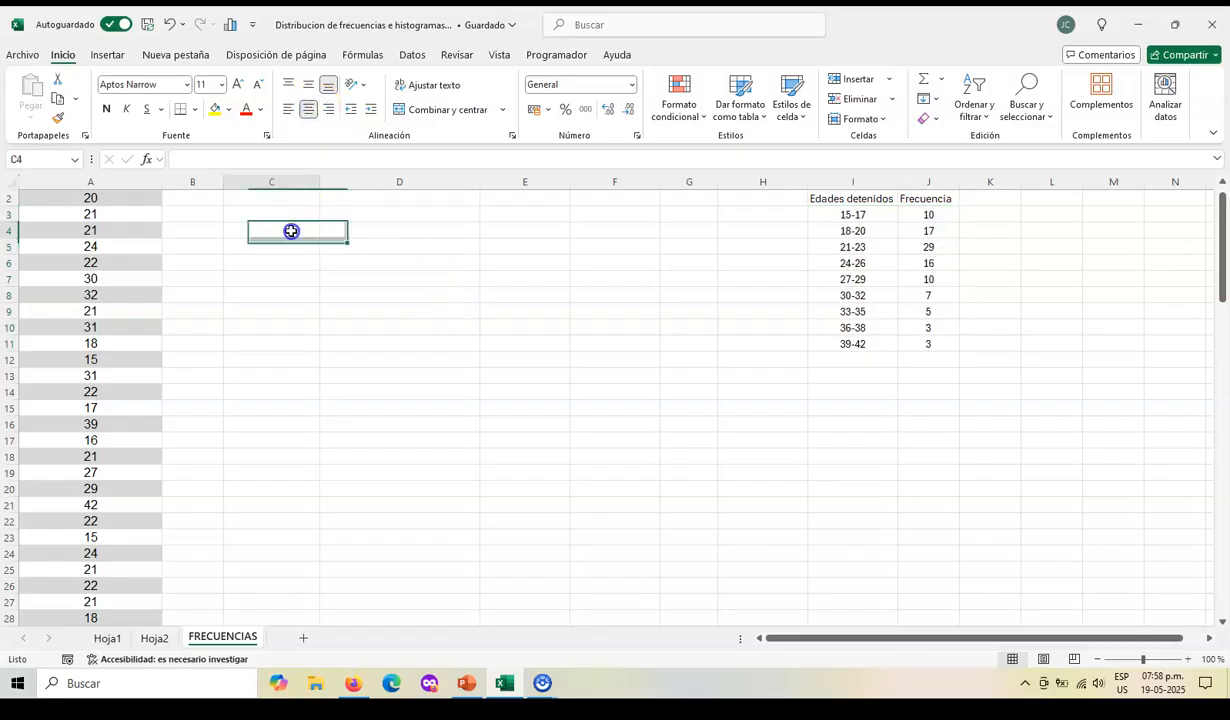
pyautogui.click(107, 54)
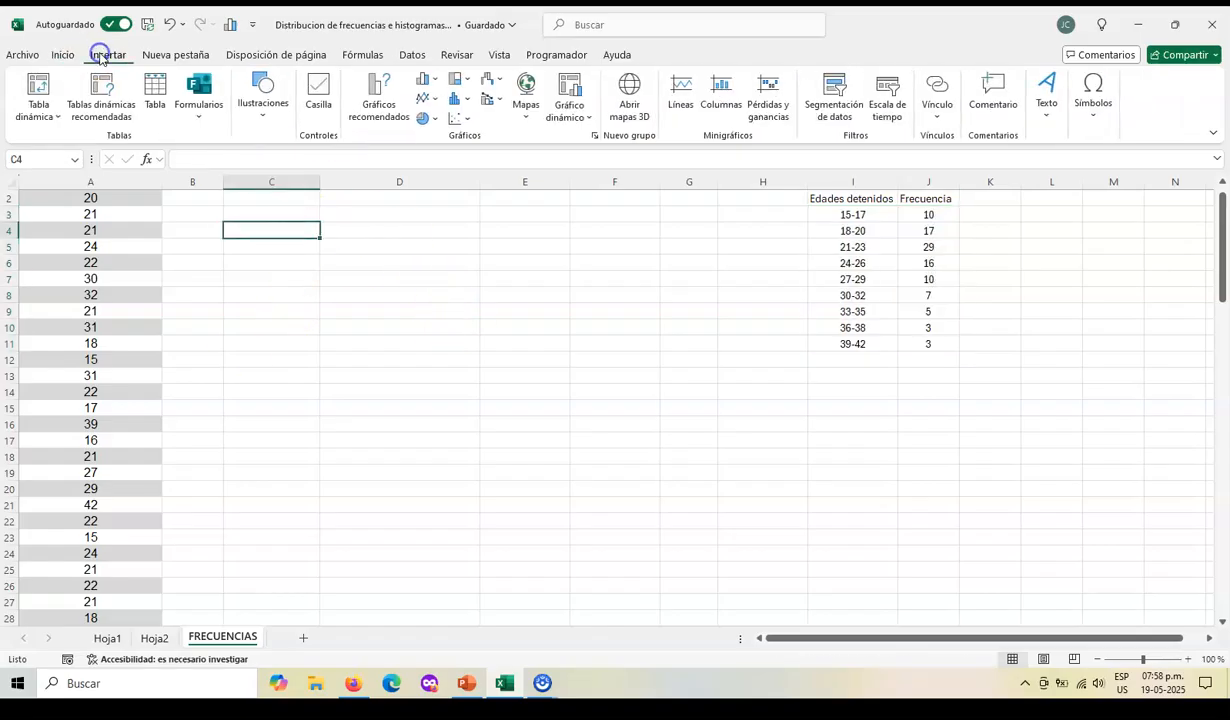
pyautogui.click(437, 85)
pyautogui.click(440, 129)
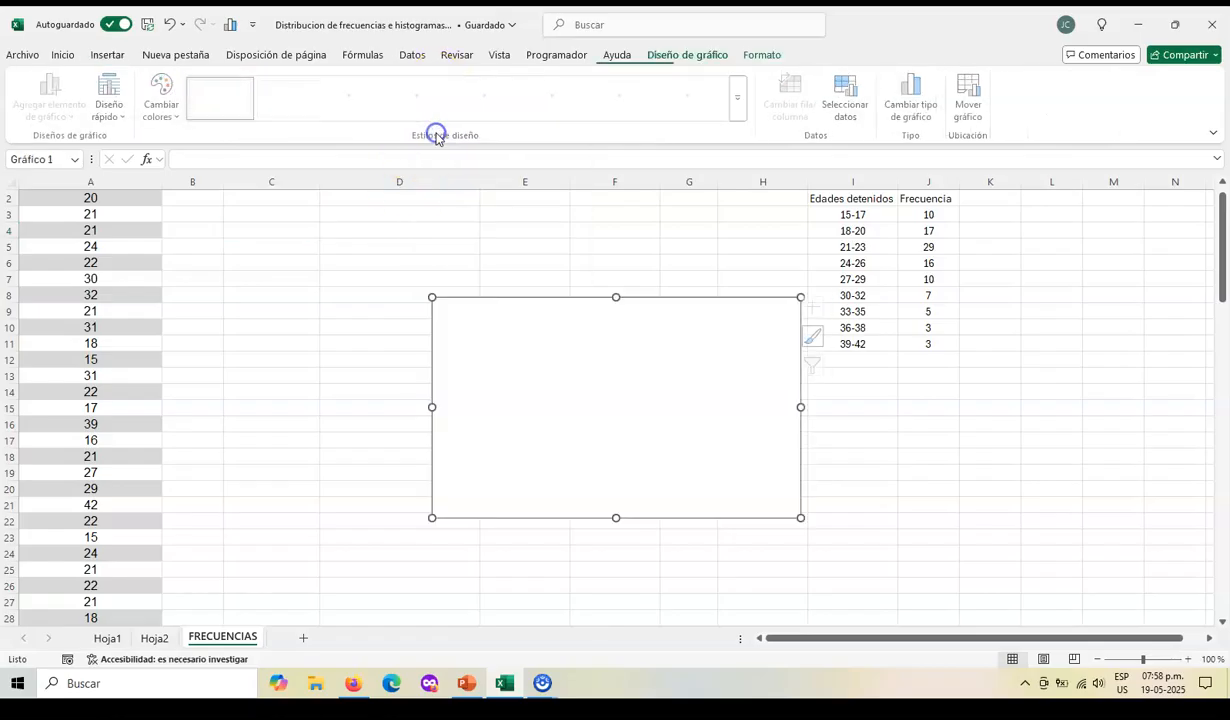
# Move the blank chart to start at C3 and add a series named "Frecuencia" with the values in J3:J11
pyautogui.moveTo(484, 300); pyautogui.dragTo(274, 210)
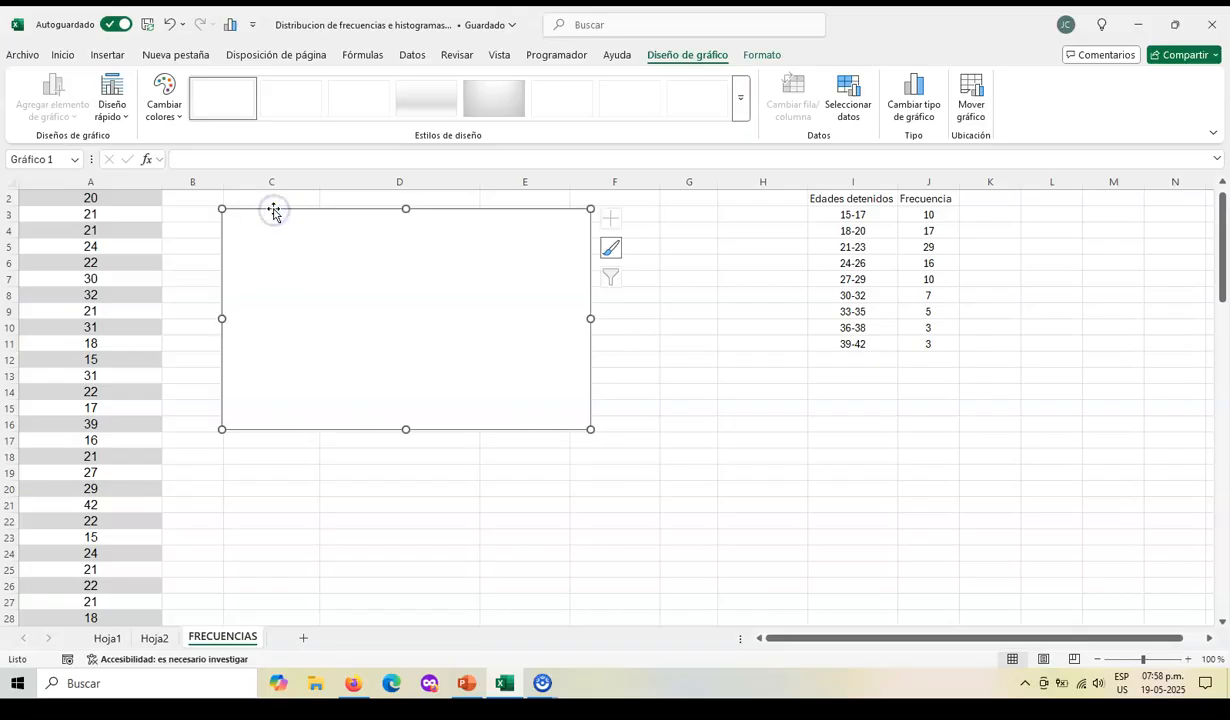
pyautogui.click(261, 365)
pyautogui.click(848, 90)
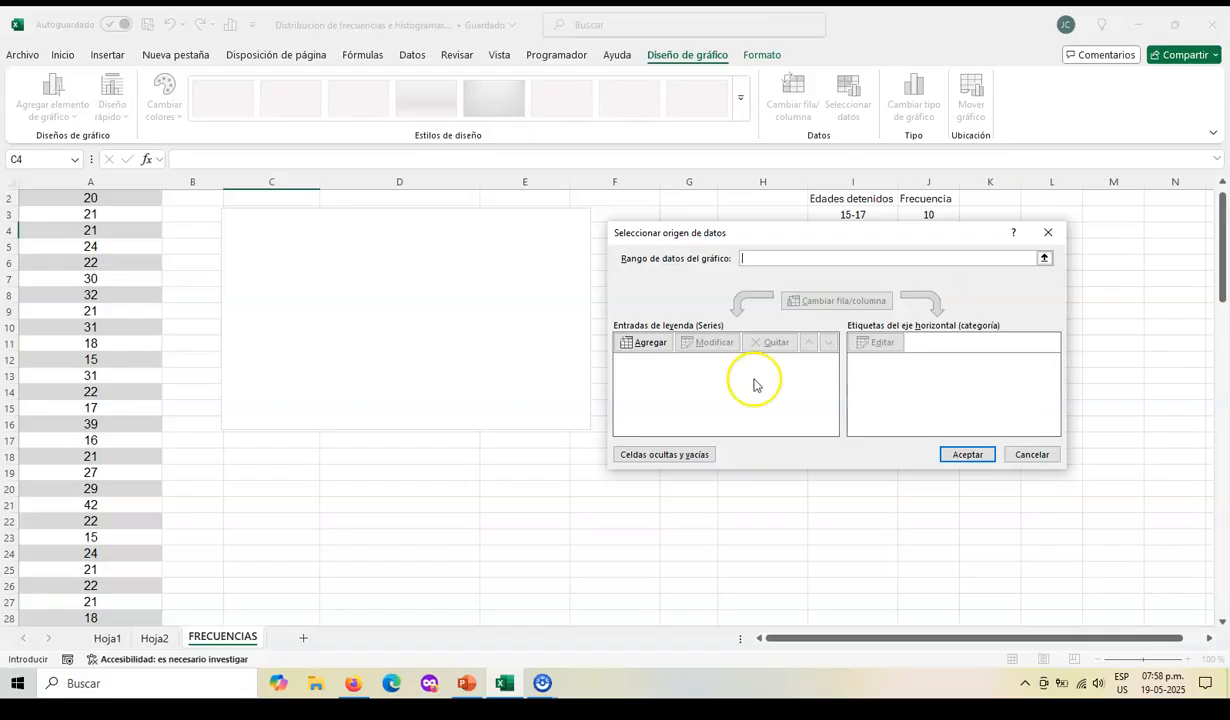
pyautogui.click(646, 342)
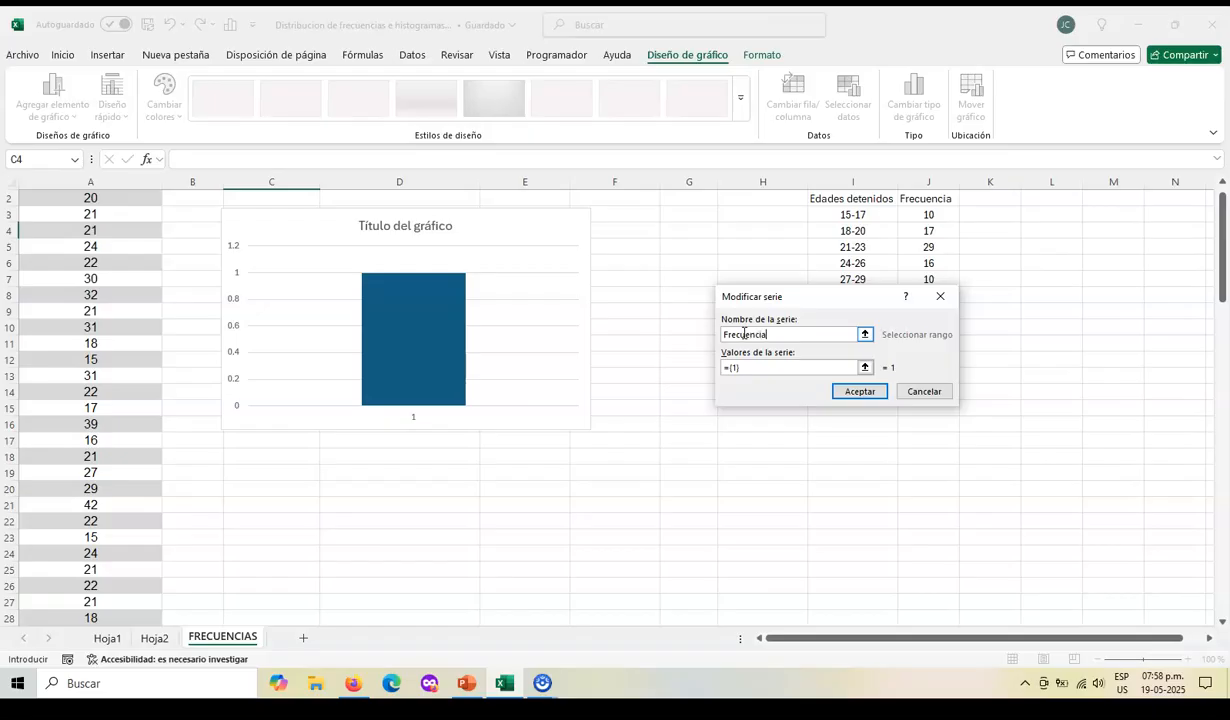
pyautogui.moveTo(824, 297); pyautogui.dragTo(812, 421)
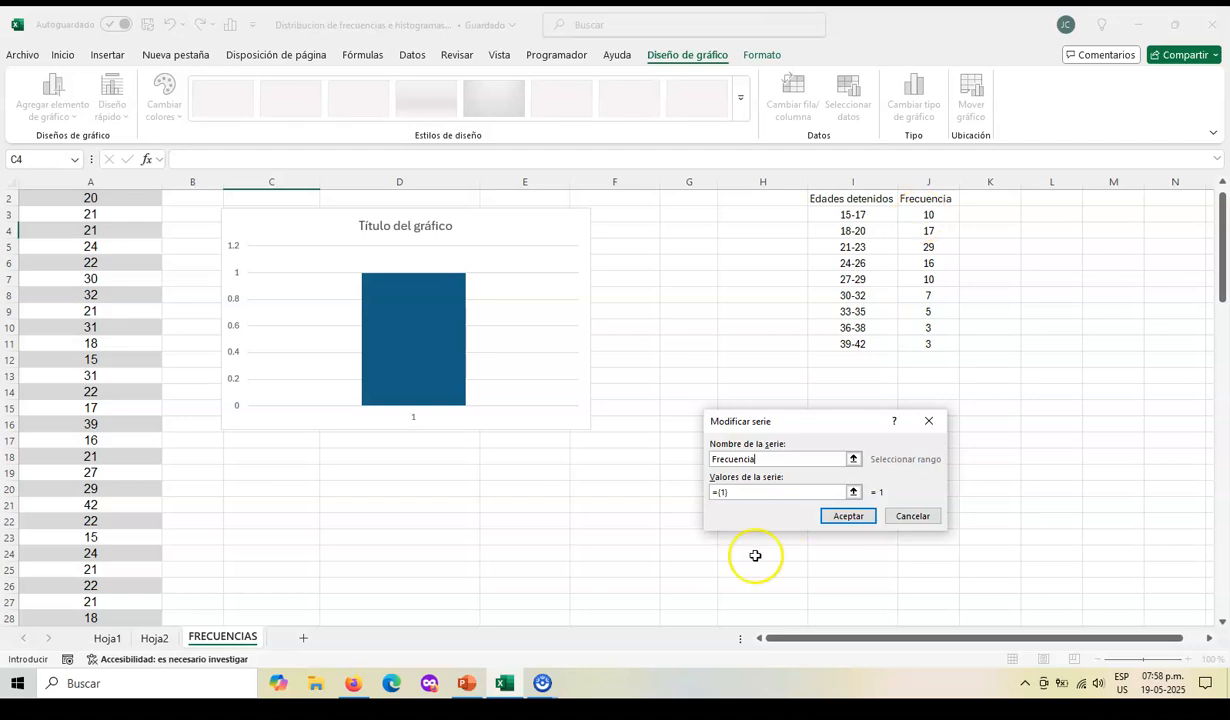
pyautogui.click(734, 489)
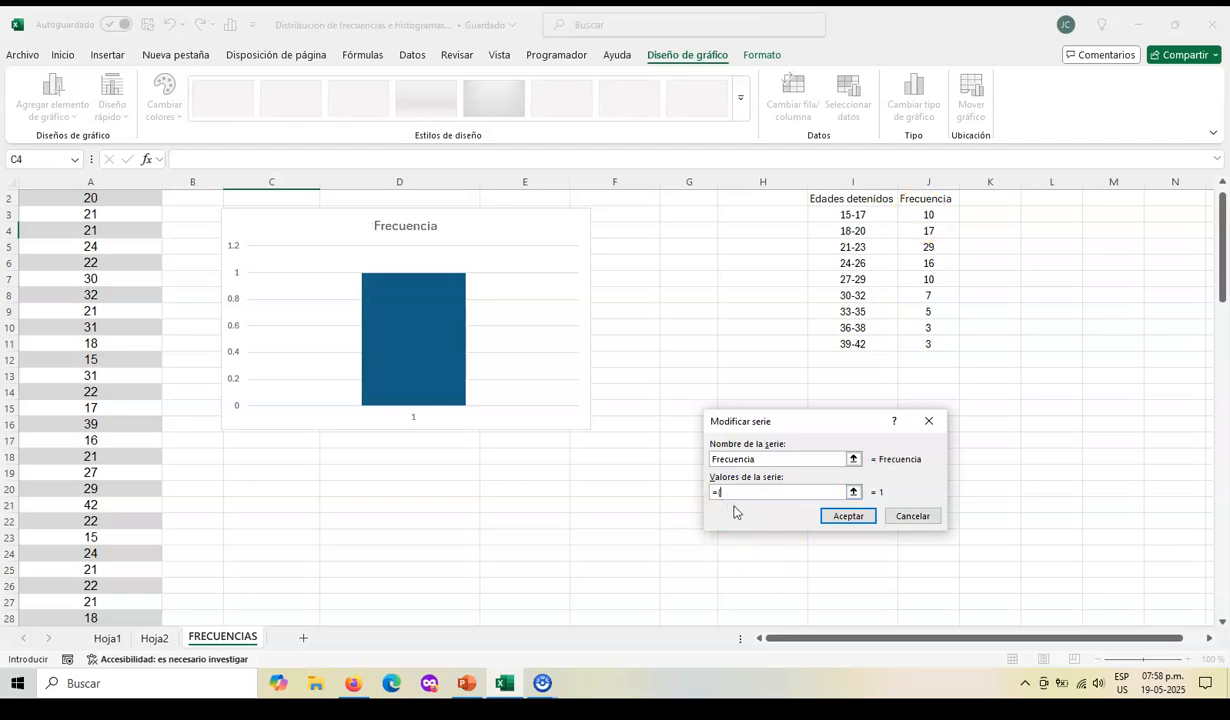
pyautogui.moveTo(926, 214); pyautogui.dragTo(919, 342)
pyautogui.click(848, 515)
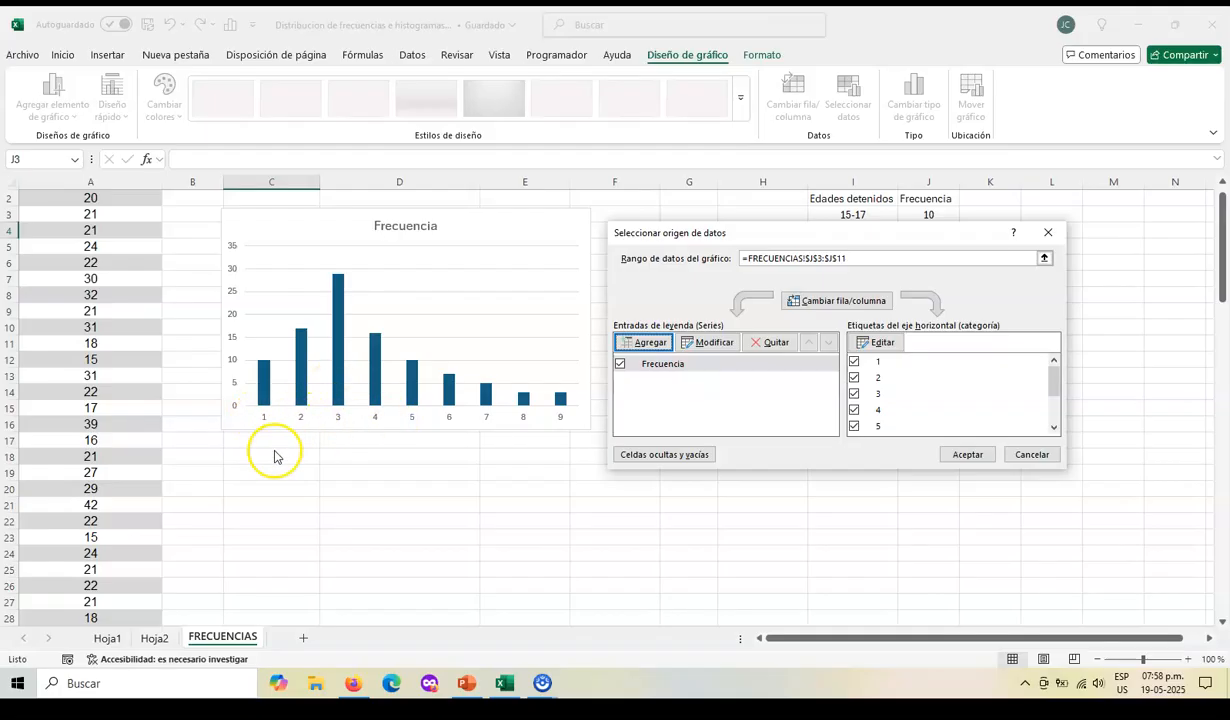
# Use the age ranges in I3:I11 as the chart's horizontal axis labels and apply the data source
pyautogui.click(884, 346)
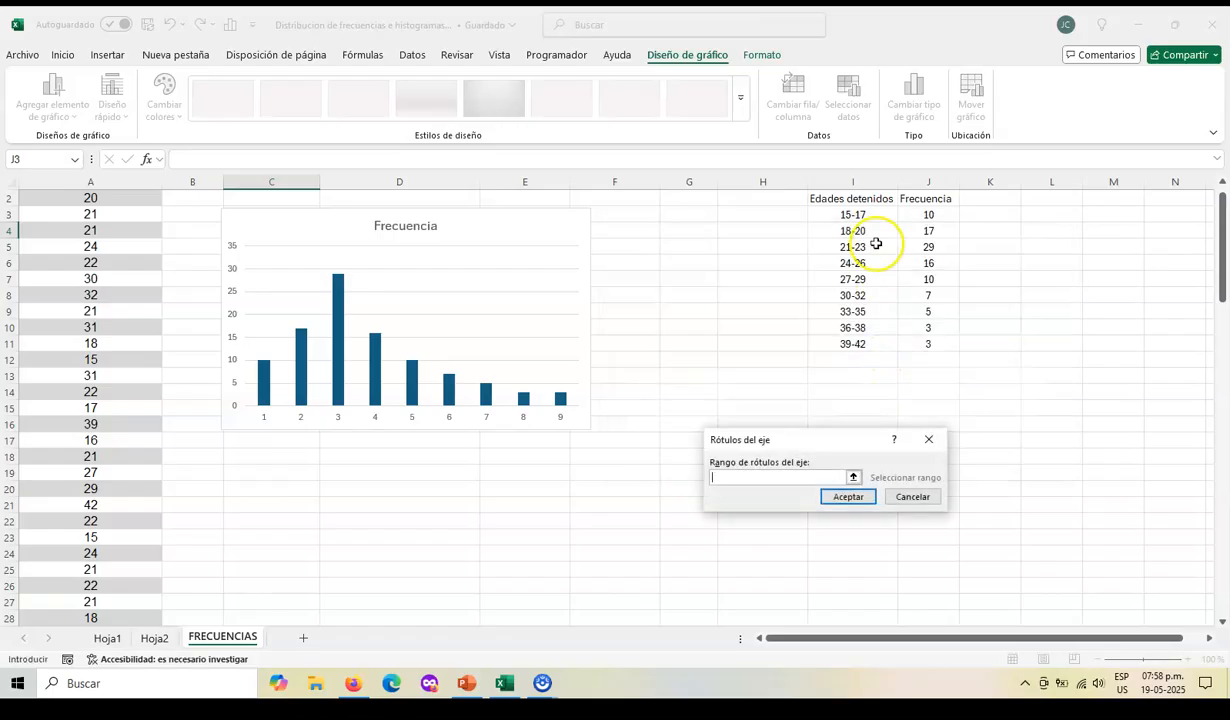
pyautogui.moveTo(840, 214); pyautogui.dragTo(840, 344)
pyautogui.click(848, 496)
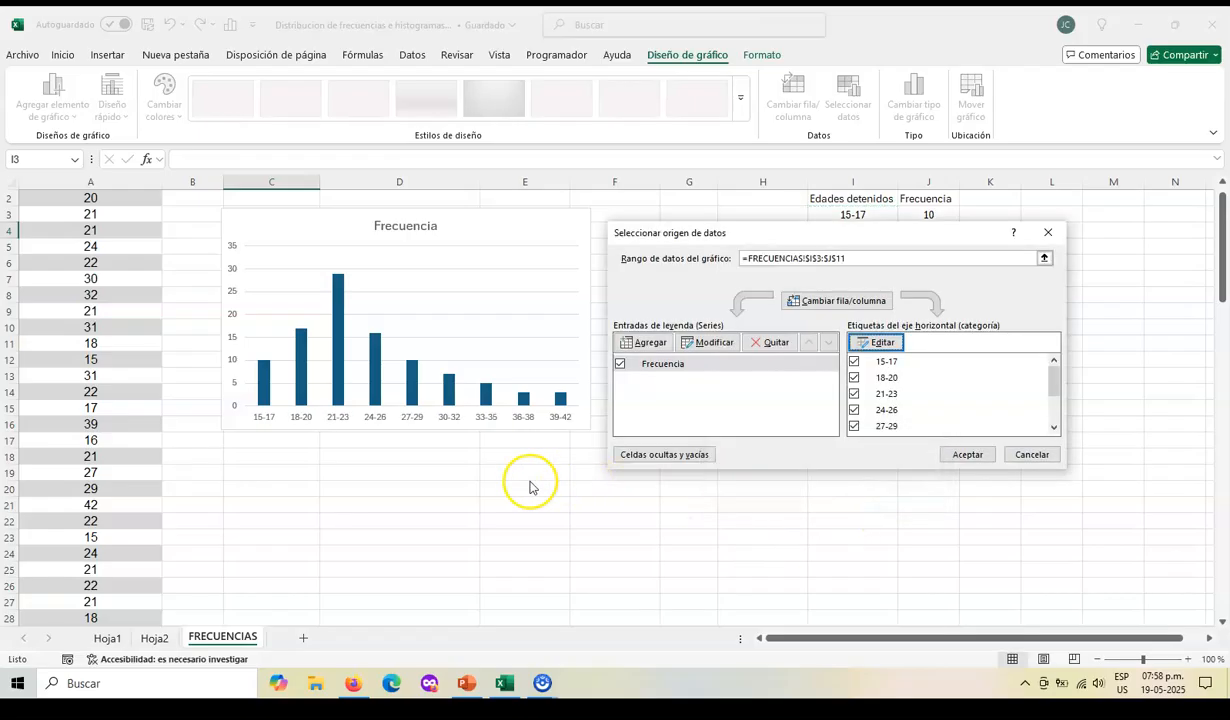
pyautogui.click(967, 455)
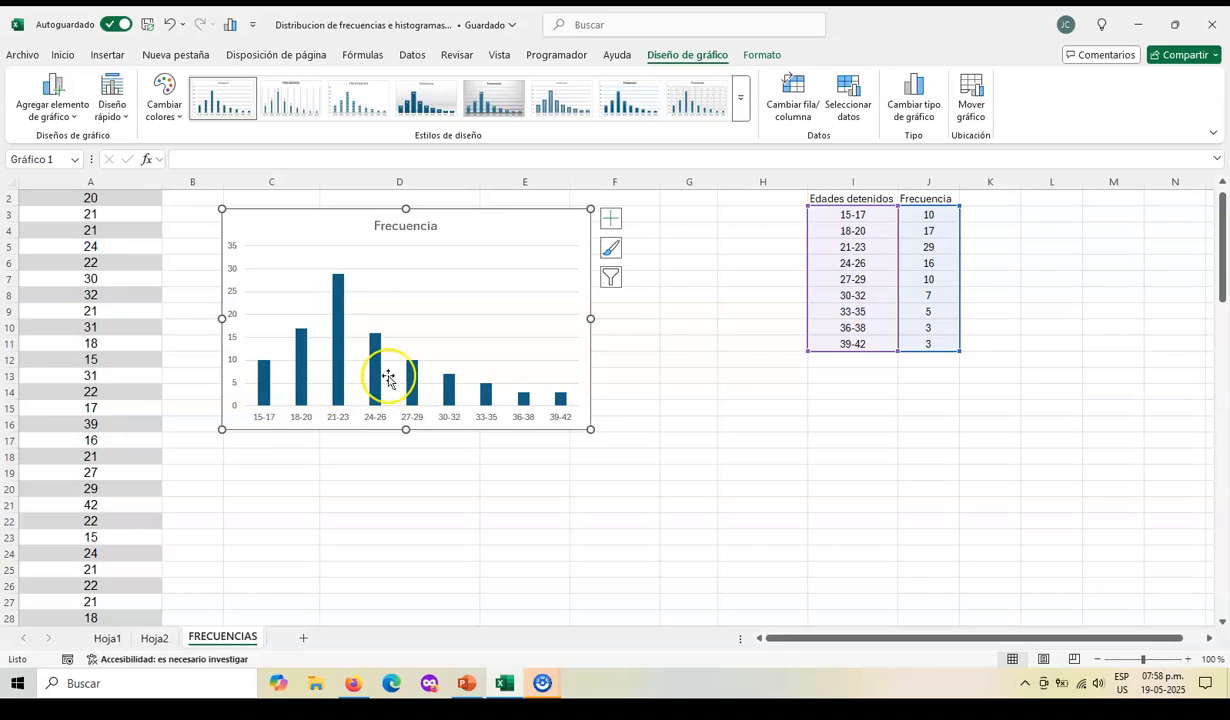
# Set the gap width of the Frecuencia columns to 1% to turn the chart into a histogram
pyautogui.doubleClick(337, 282)
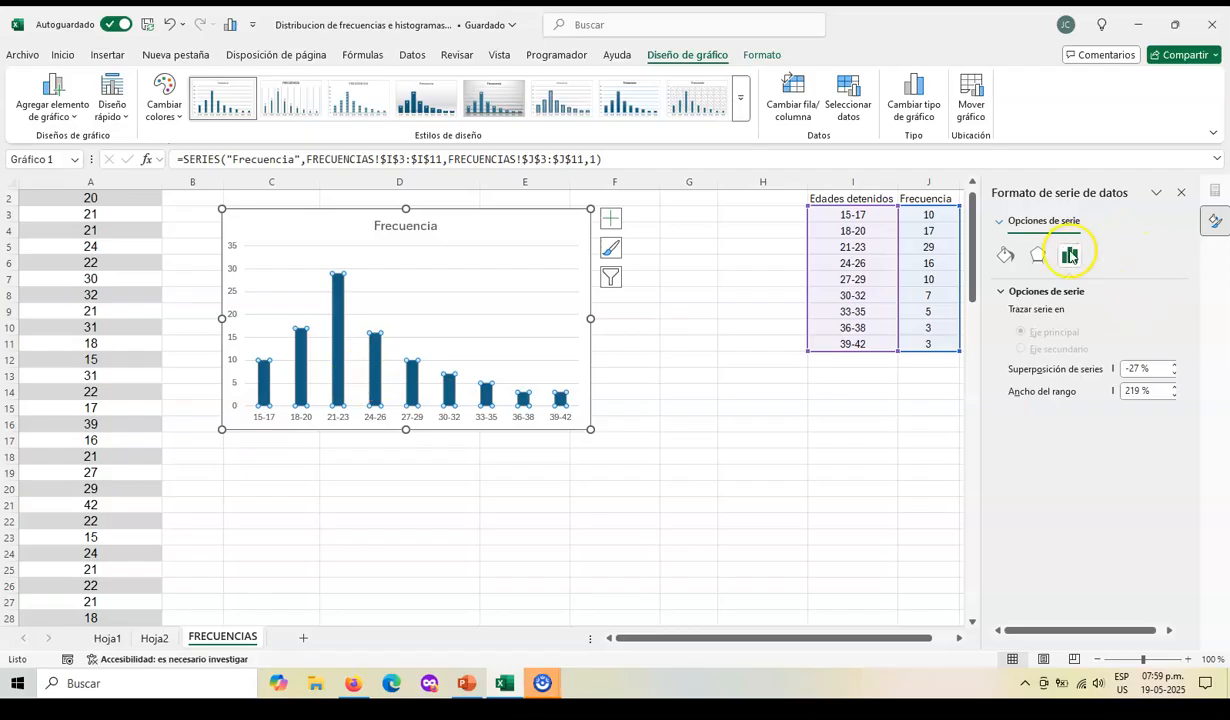
pyautogui.click(1173, 395)
pyautogui.click(1173, 395)
pyautogui.click(1173, 395)
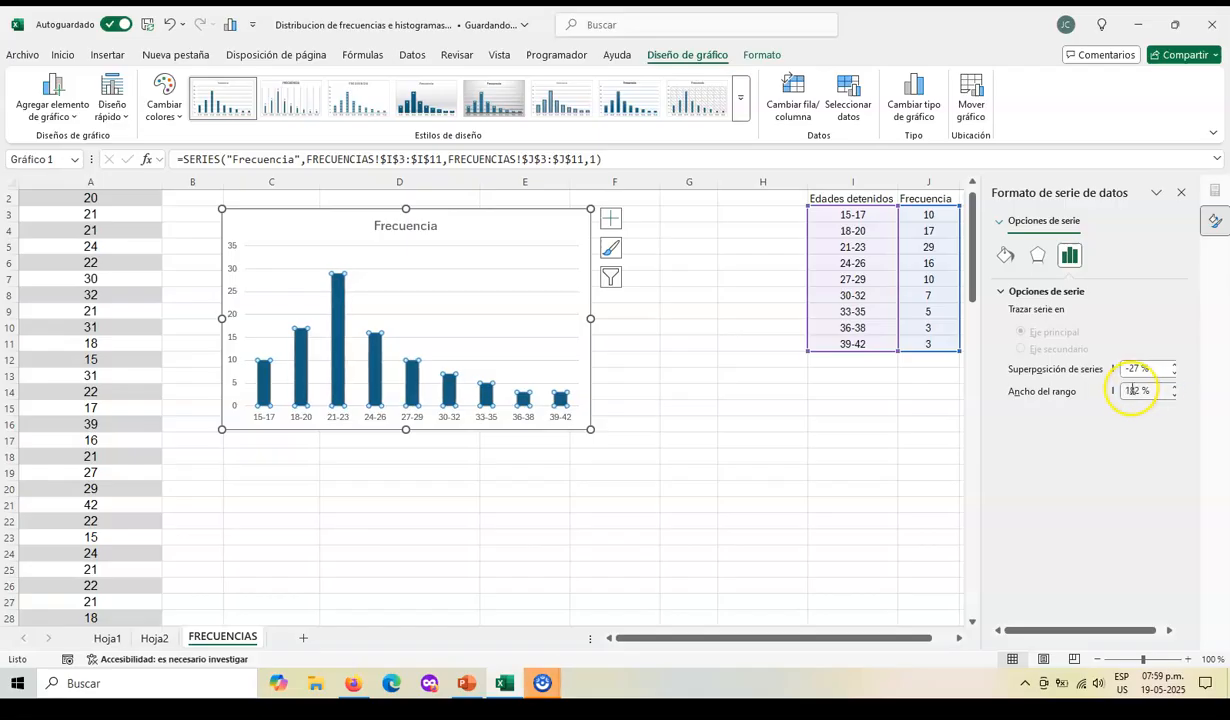
pyautogui.doubleClick(1134, 391)
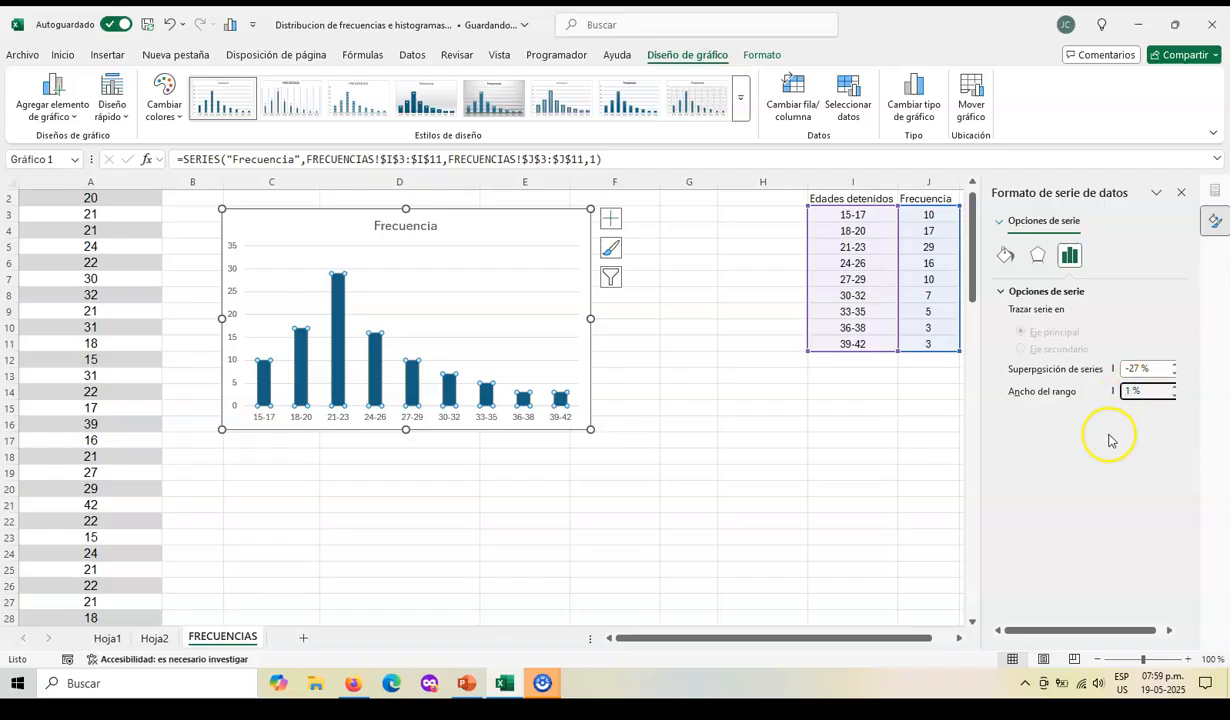
pyautogui.click(800, 440)
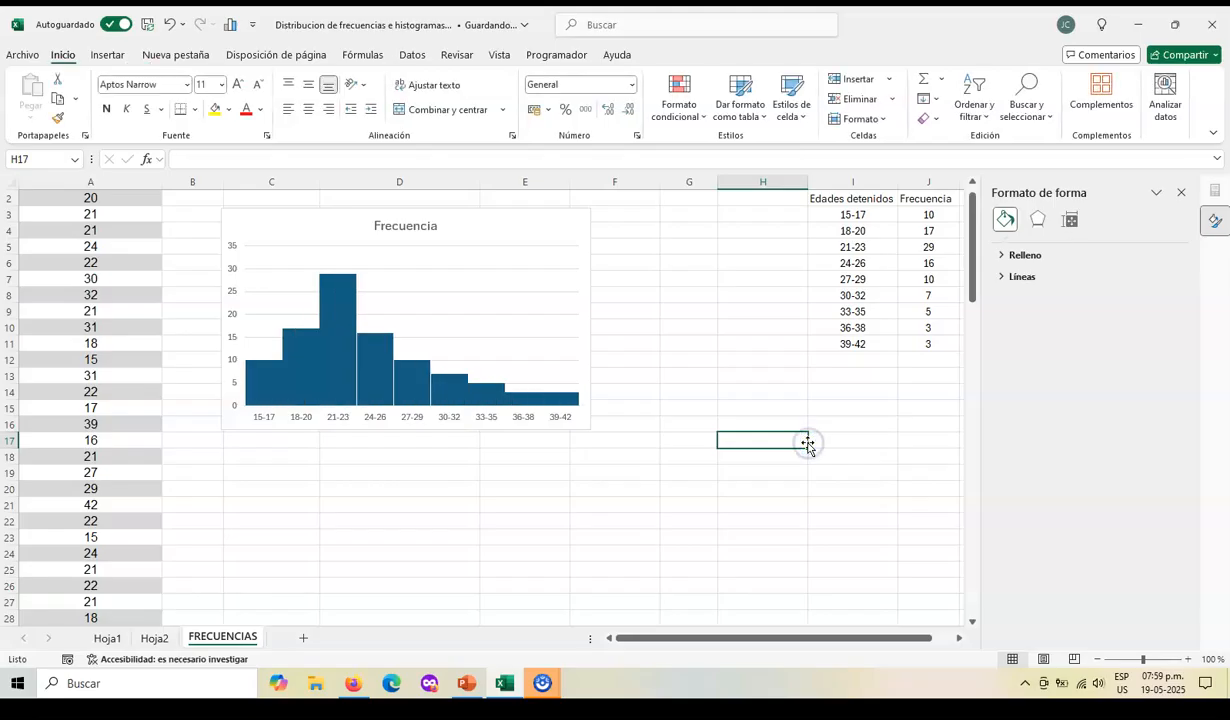
# Reposition the histogram so it covers rows 6 to 19 between columns C and F
pyautogui.click(316, 365)
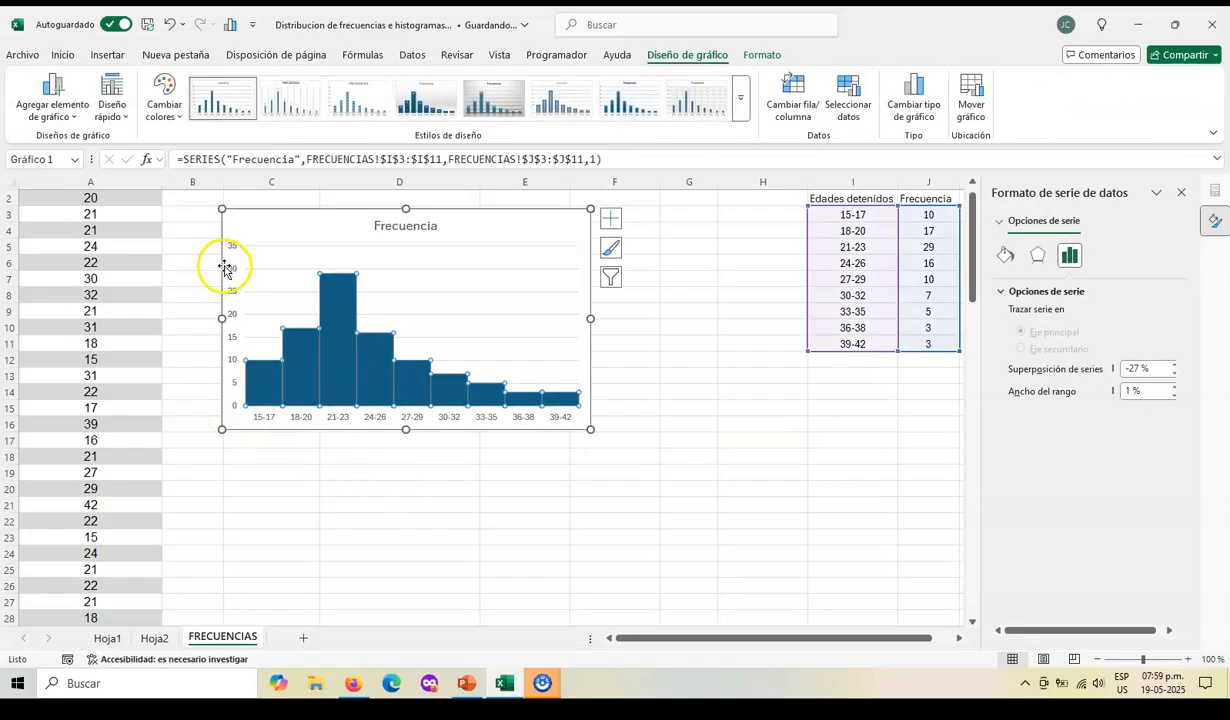
pyautogui.click(364, 430)
pyautogui.moveTo(364, 430); pyautogui.dragTo(399, 487)
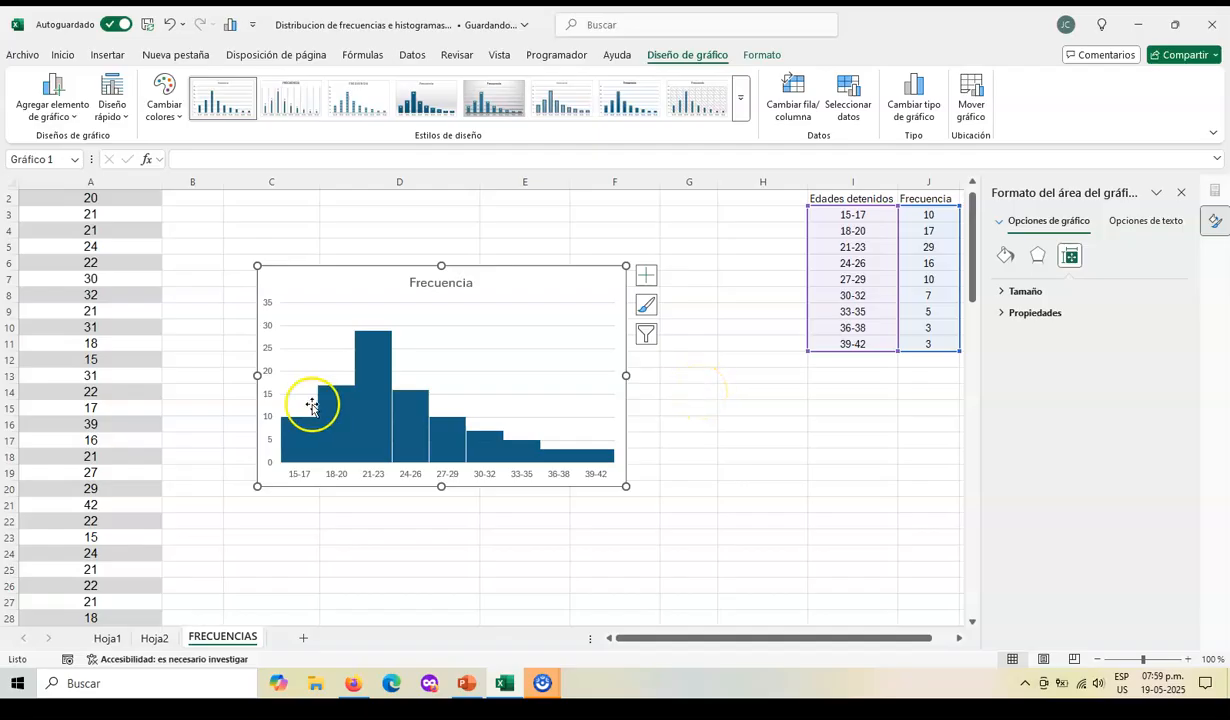
# Add a second, unnamed series to the histogram using the same frequency values in J3:J11
pyautogui.click(850, 95)
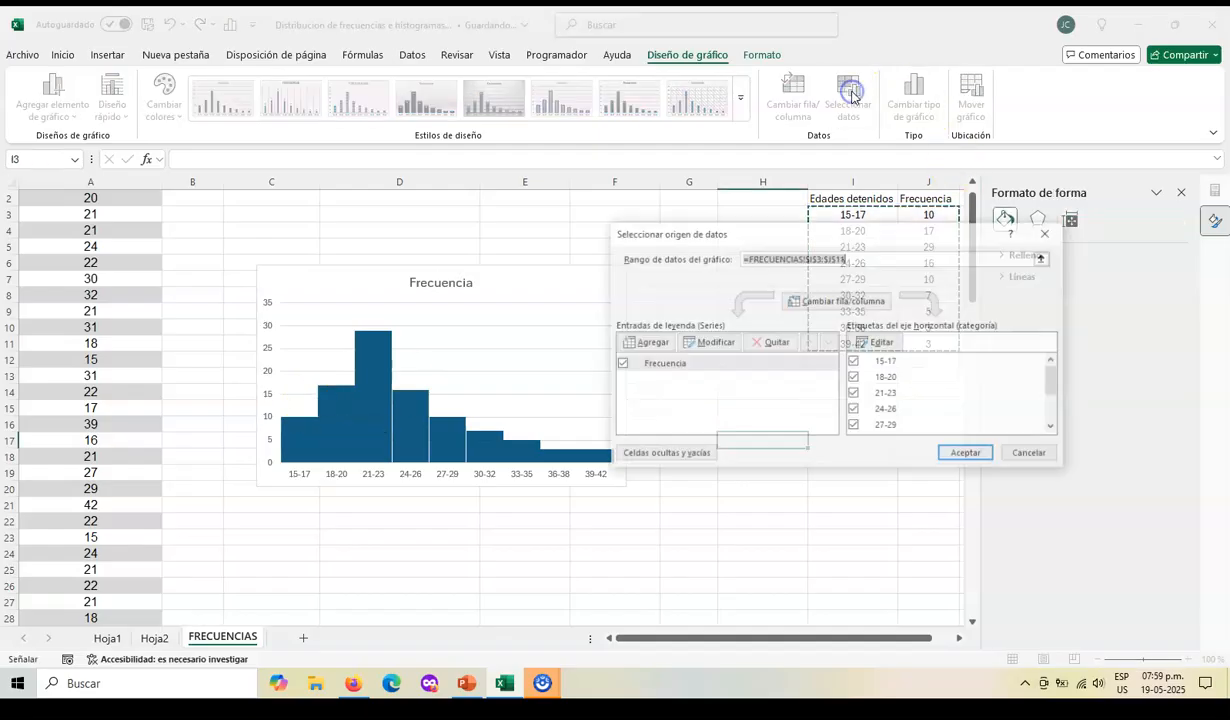
pyautogui.moveTo(782, 235); pyautogui.dragTo(767, 378)
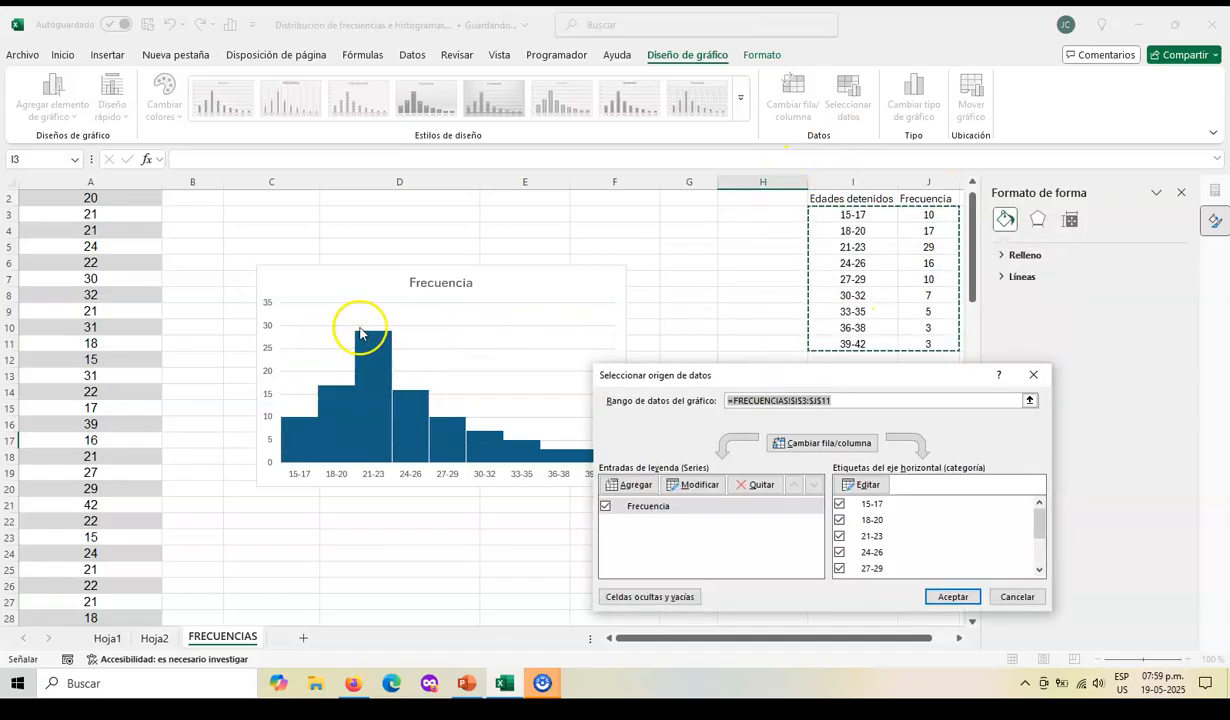
pyautogui.moveTo(740, 378); pyautogui.dragTo(680, 272)
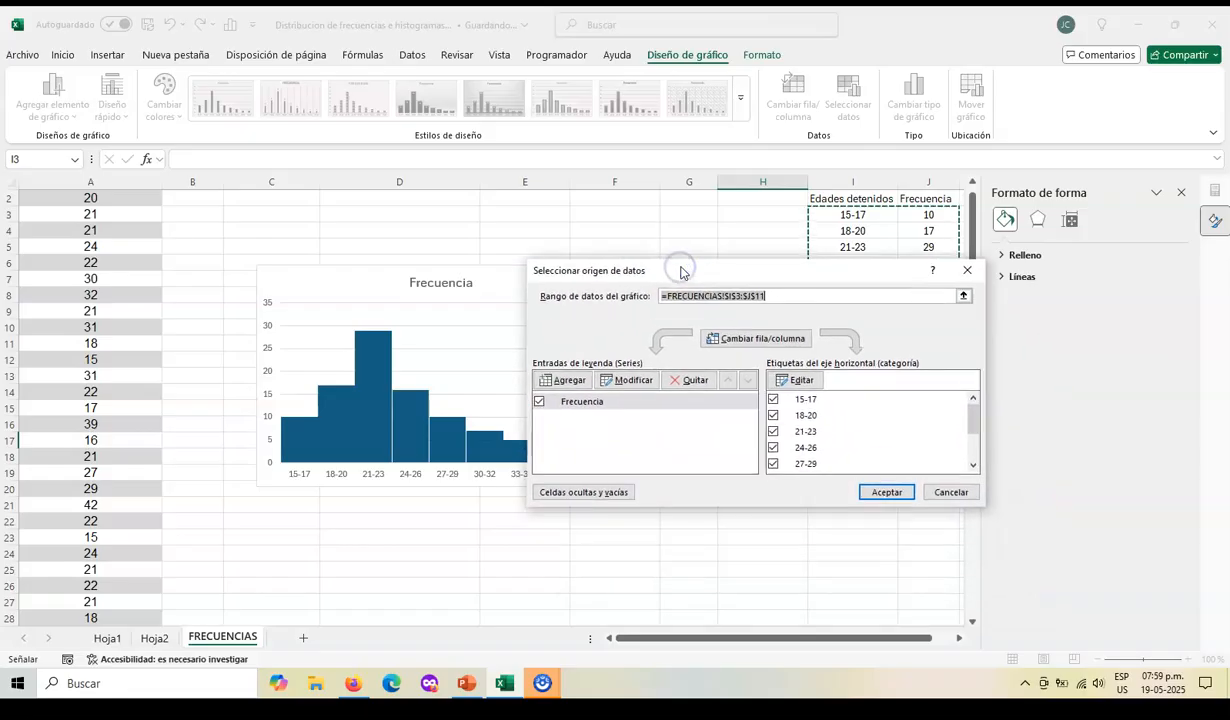
pyautogui.click(559, 381)
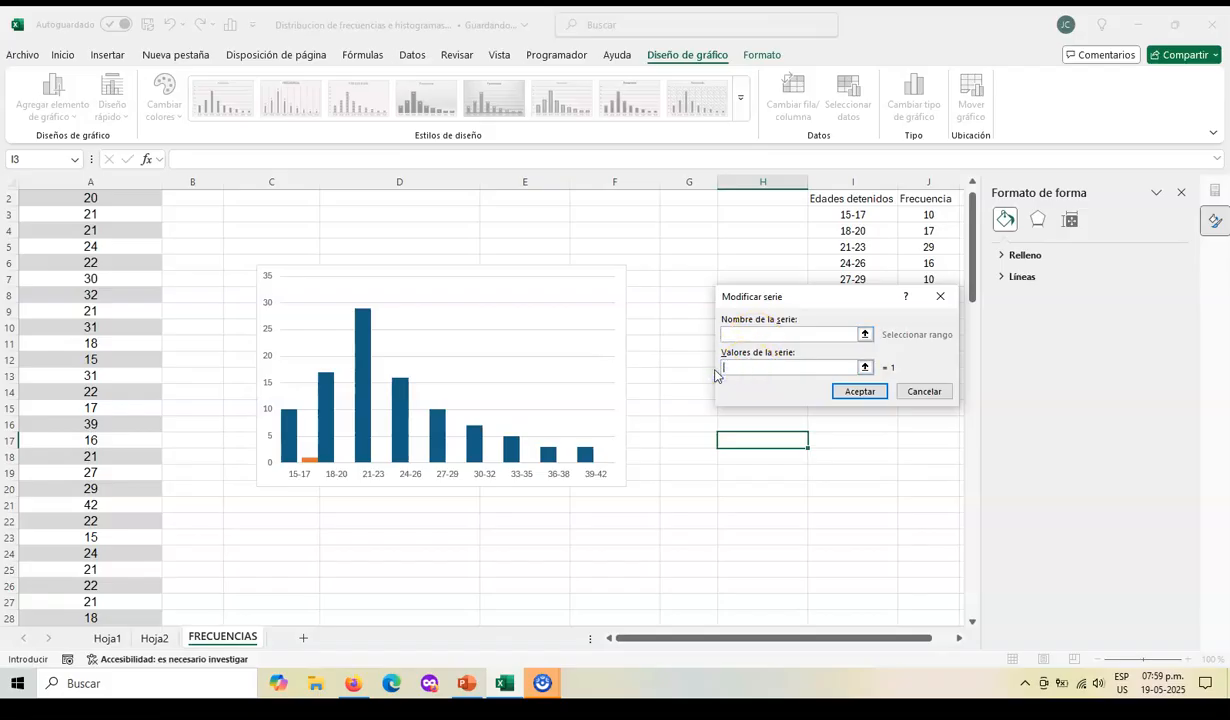
pyautogui.moveTo(855, 302); pyautogui.dragTo(747, 381)
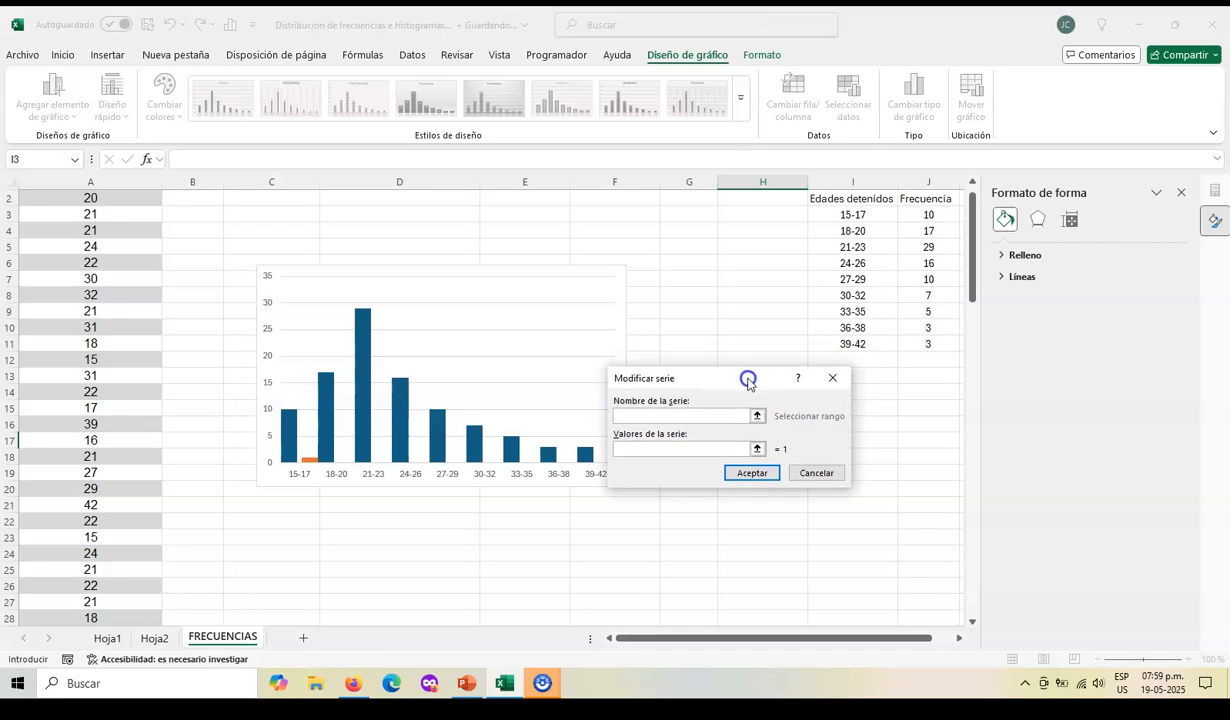
pyautogui.moveTo(920, 214); pyautogui.dragTo(924, 343)
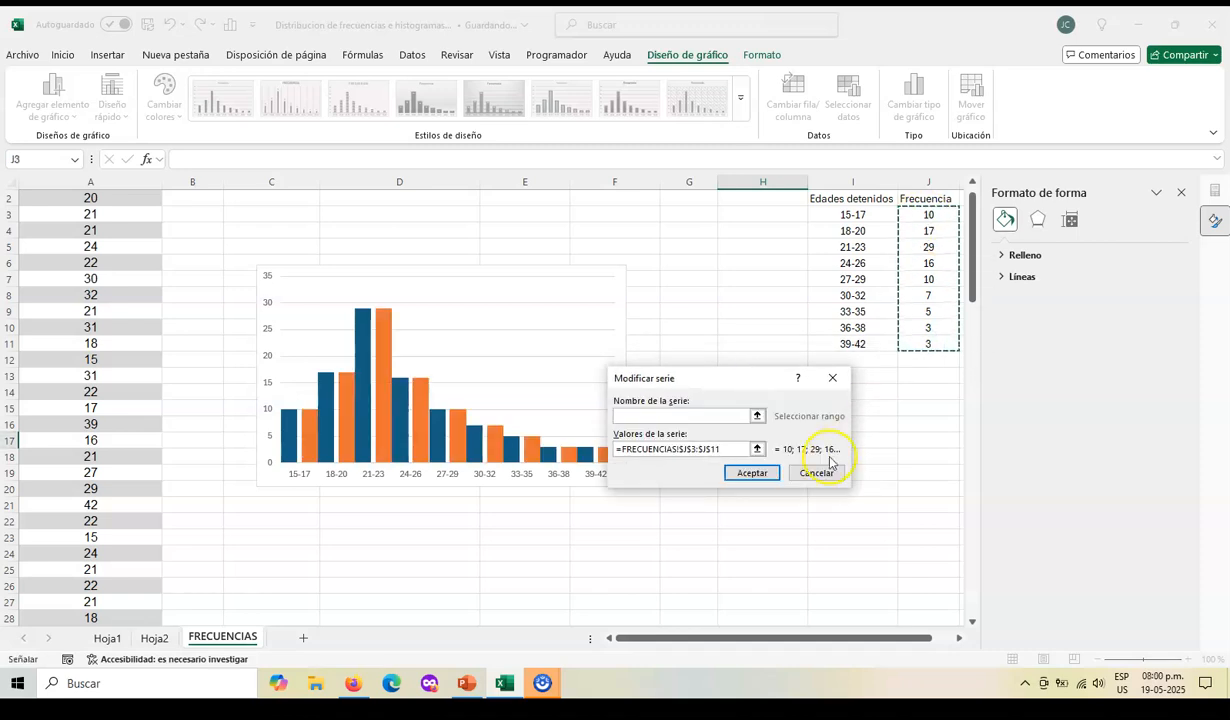
pyautogui.click(750, 473)
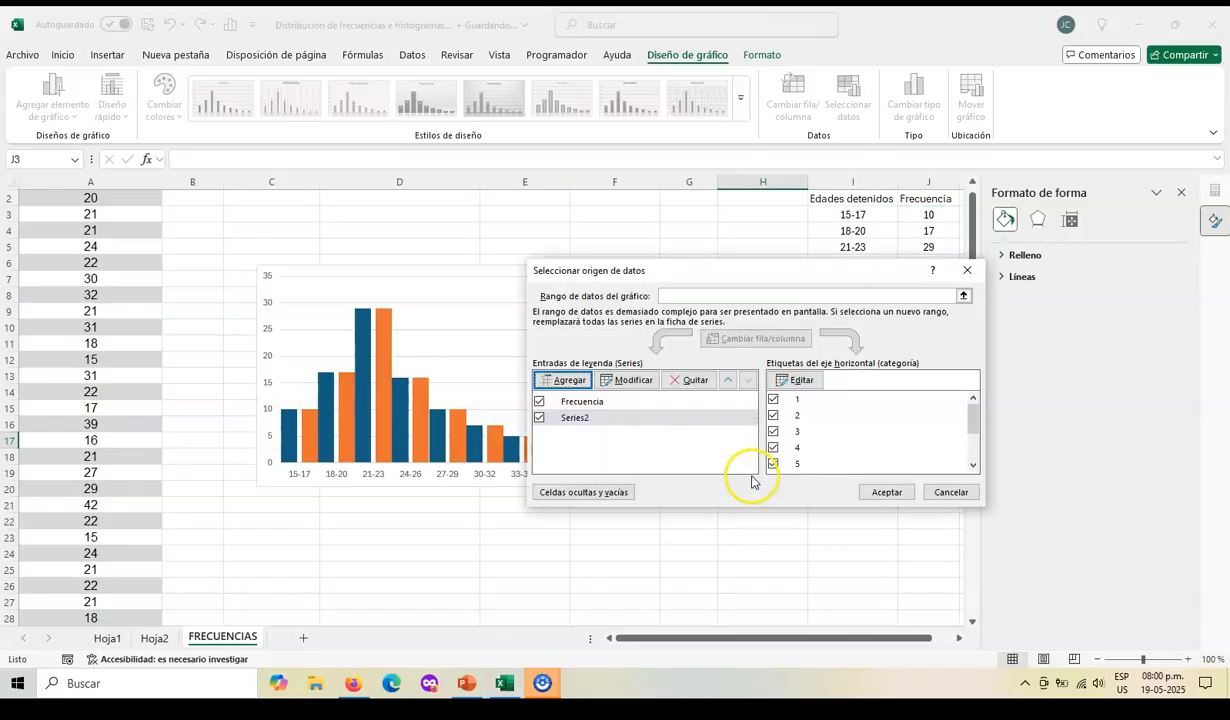
pyautogui.click(874, 491)
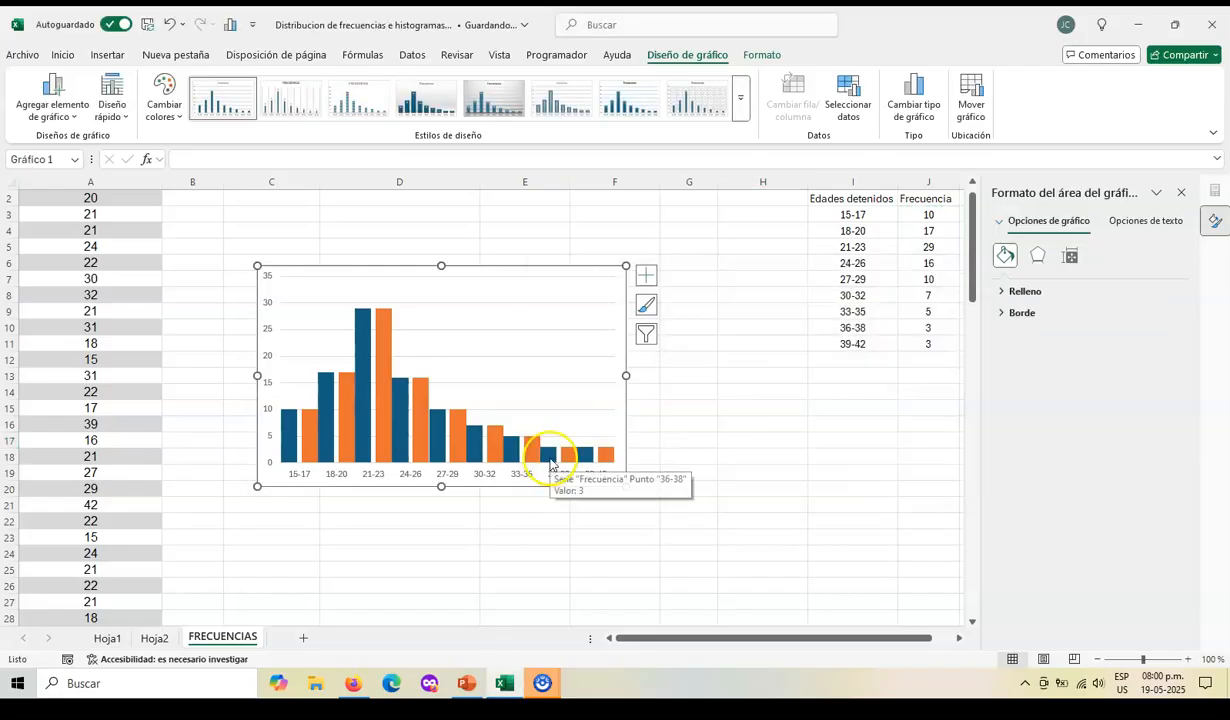
# Change the orange second series to a 2D line to draw a frequency polygon over the columns
pyautogui.click(384, 318)
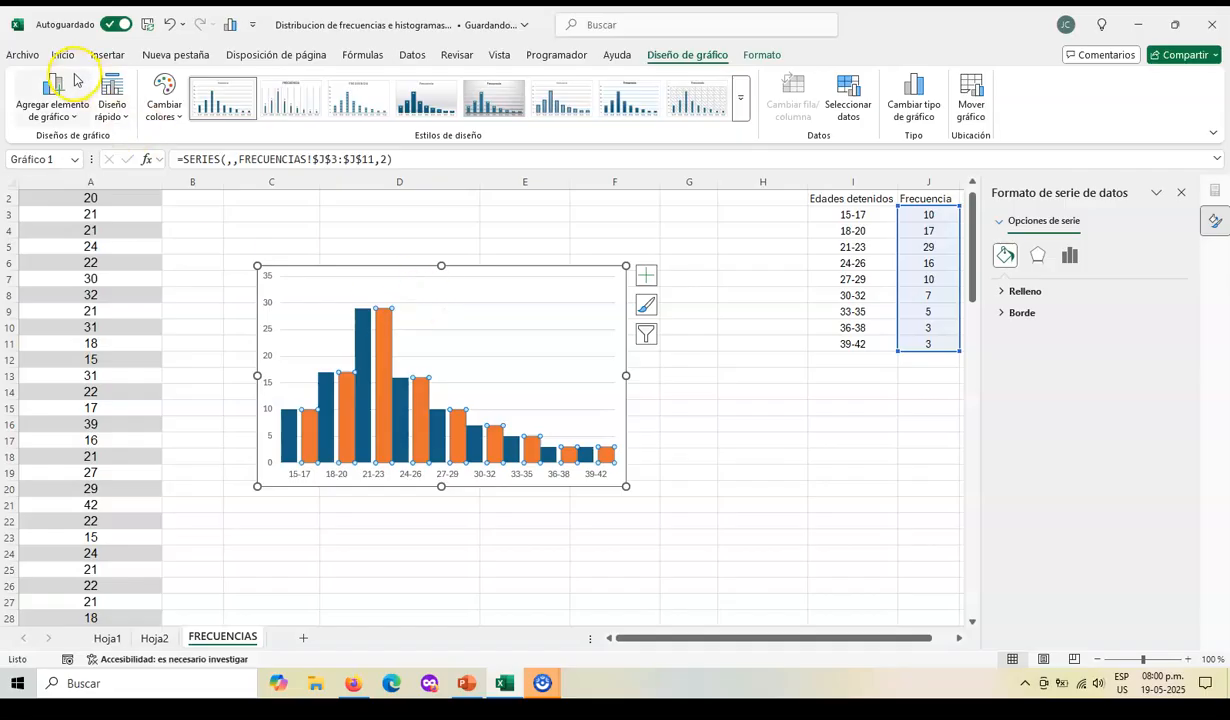
pyautogui.click(105, 54)
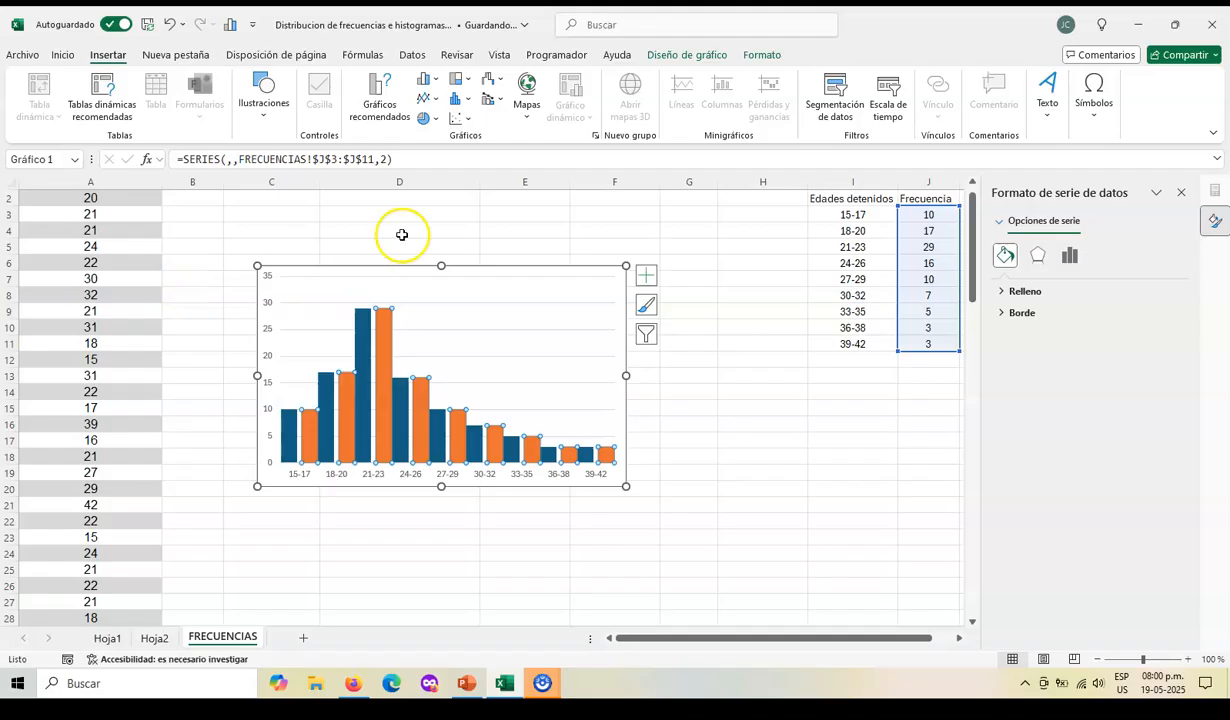
pyautogui.click(436, 101)
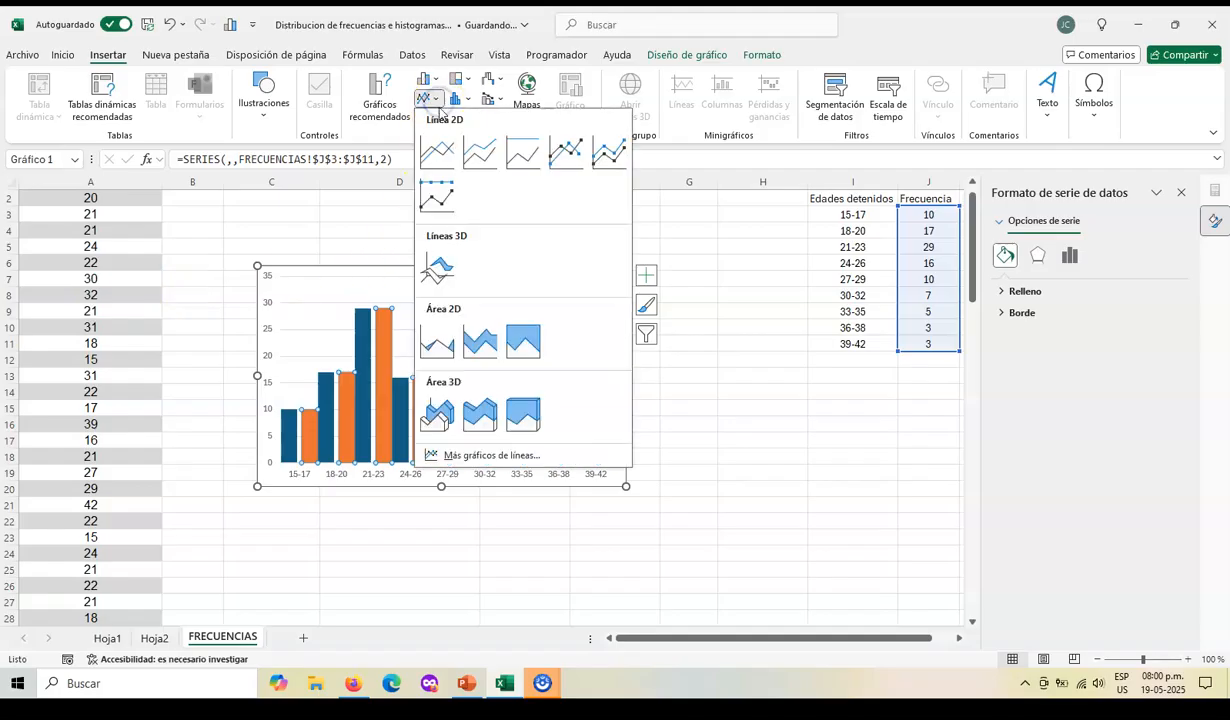
pyautogui.click(437, 151)
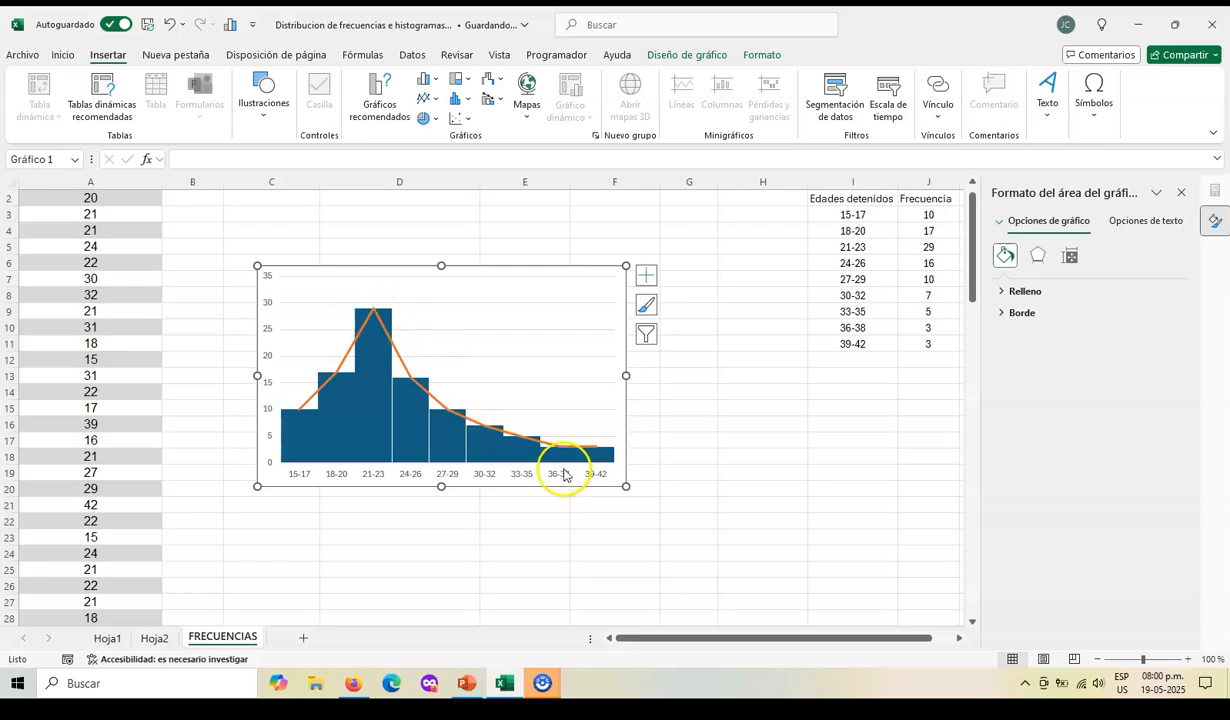
# Enlarge the combined chart and move it so it spans from C3 to about H23
pyautogui.moveTo(626, 486); pyautogui.dragTo(809, 610)
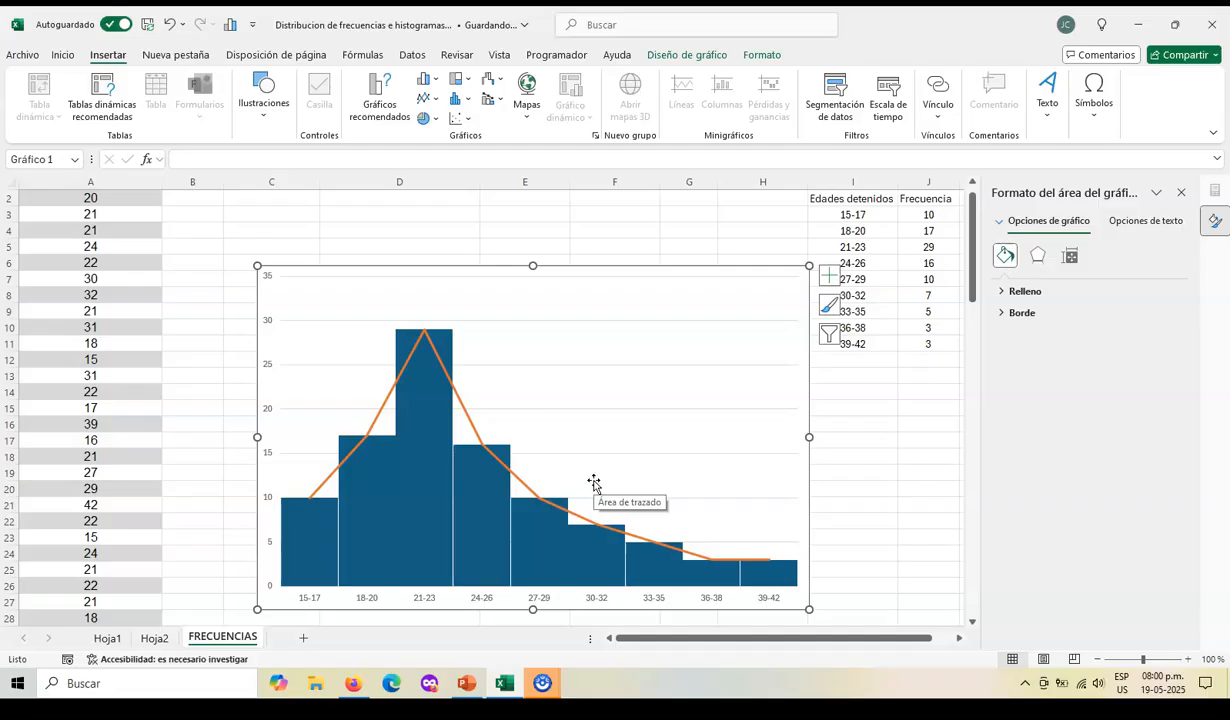
pyautogui.moveTo(338, 264); pyautogui.dragTo(303, 213)
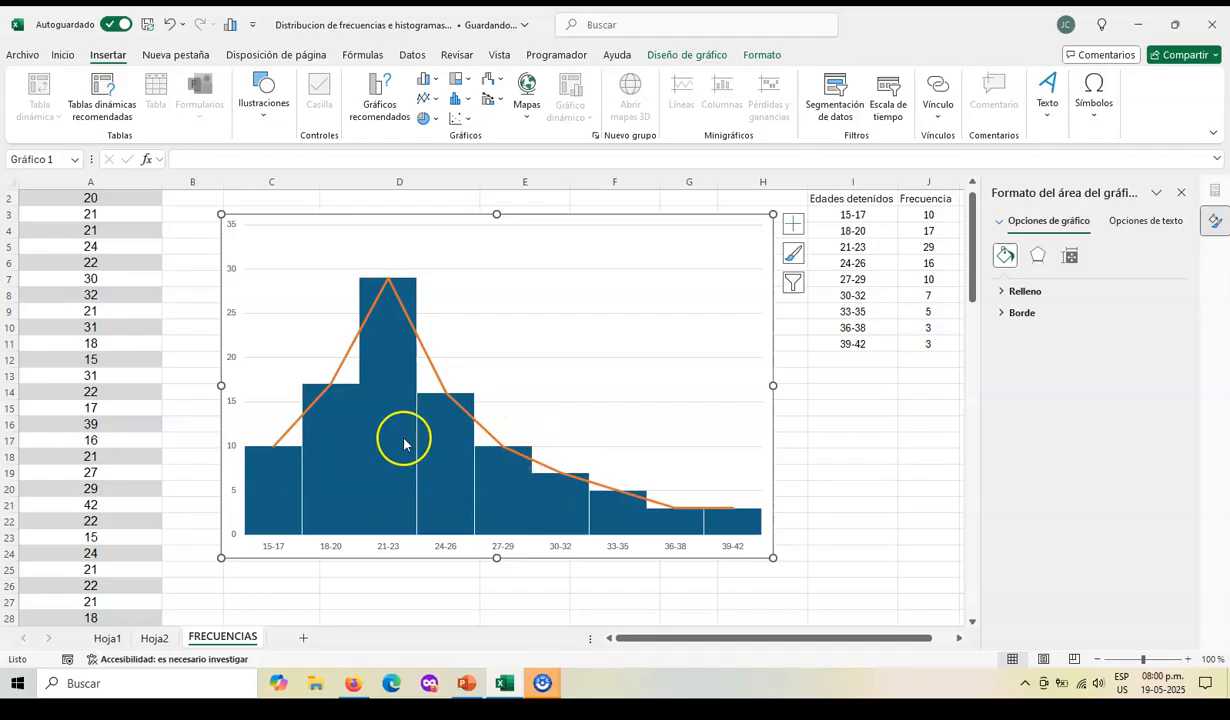
# Add data labels to the chart and delete those of the column series, keeping only the line's labels
pyautogui.click(794, 228)
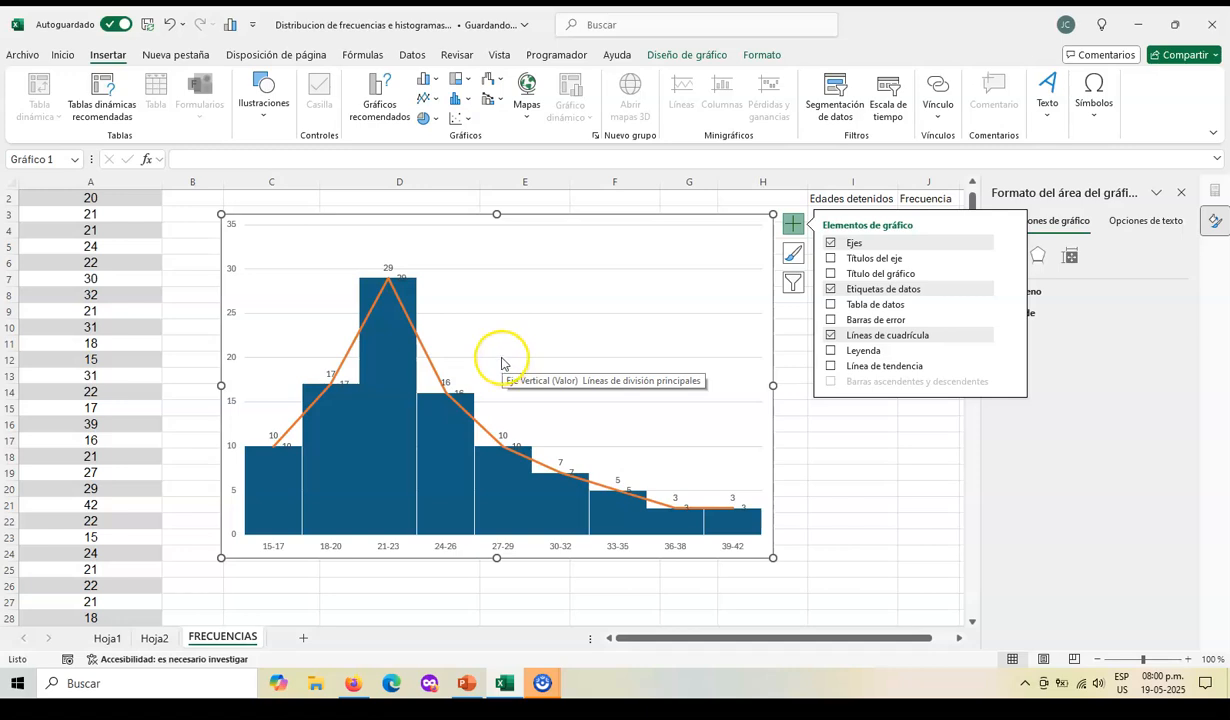
pyautogui.click(388, 269)
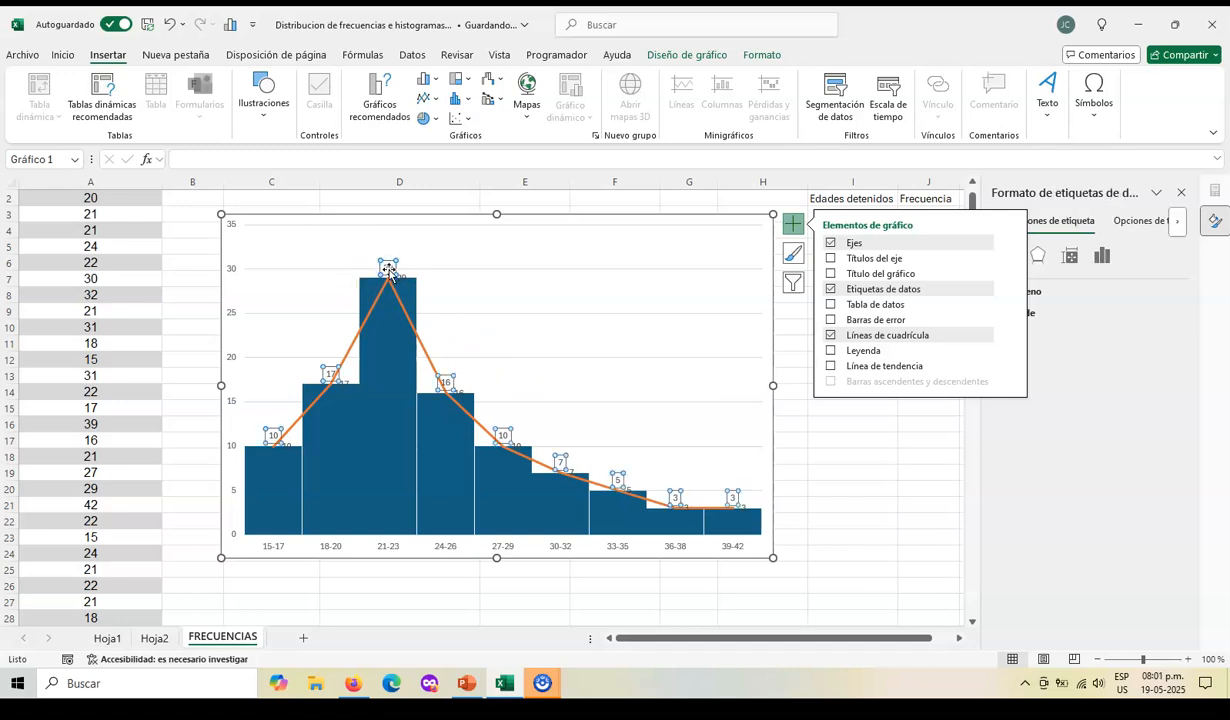
pyautogui.click(385, 272)
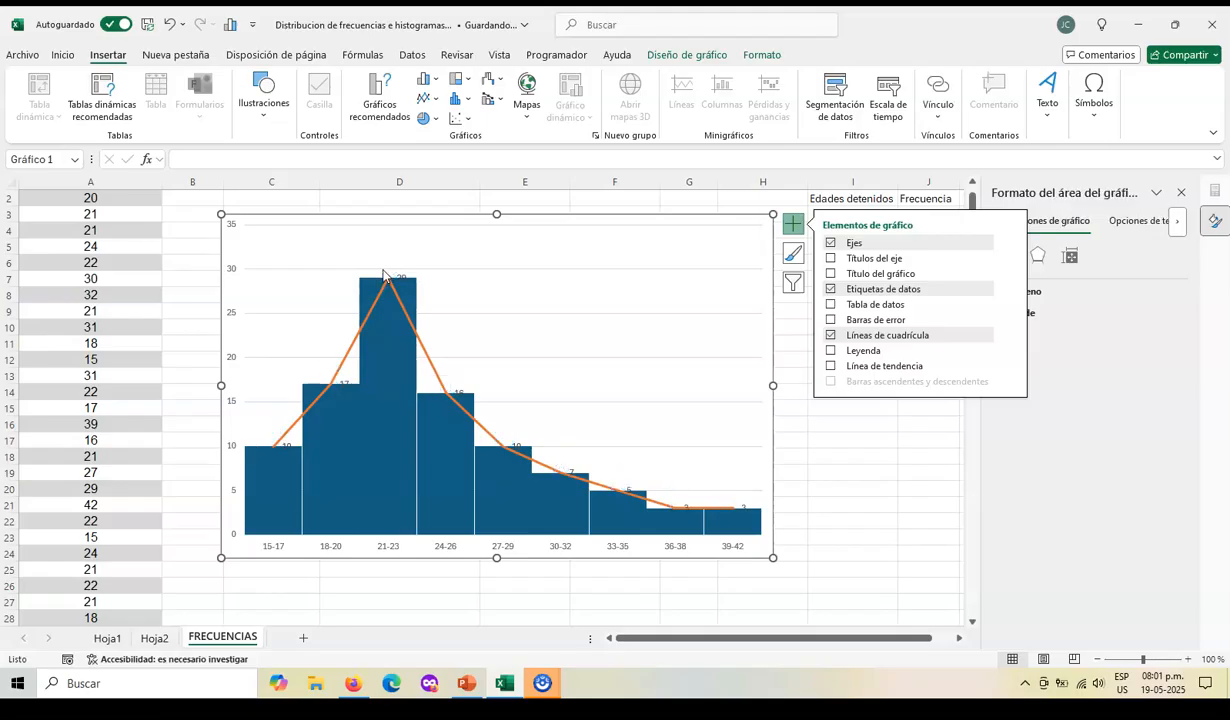
# Format the frequency line's data labels in bold Arial at size 12
pyautogui.click(346, 386)
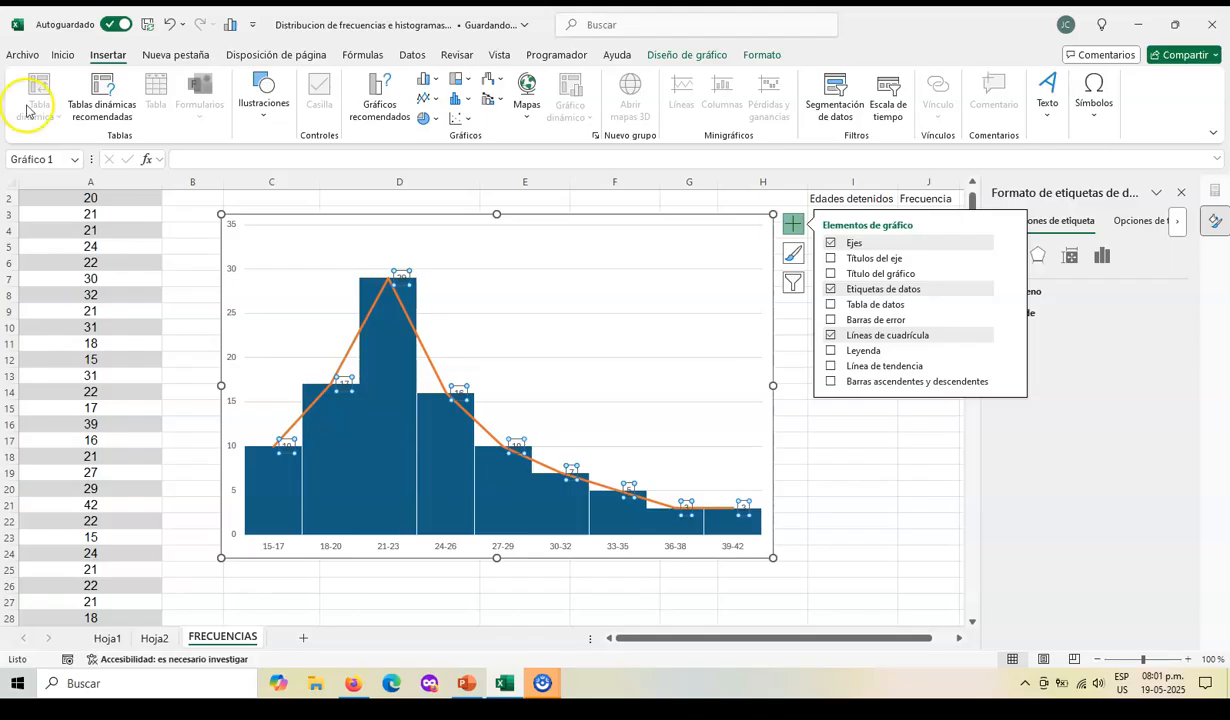
pyautogui.click(62, 56)
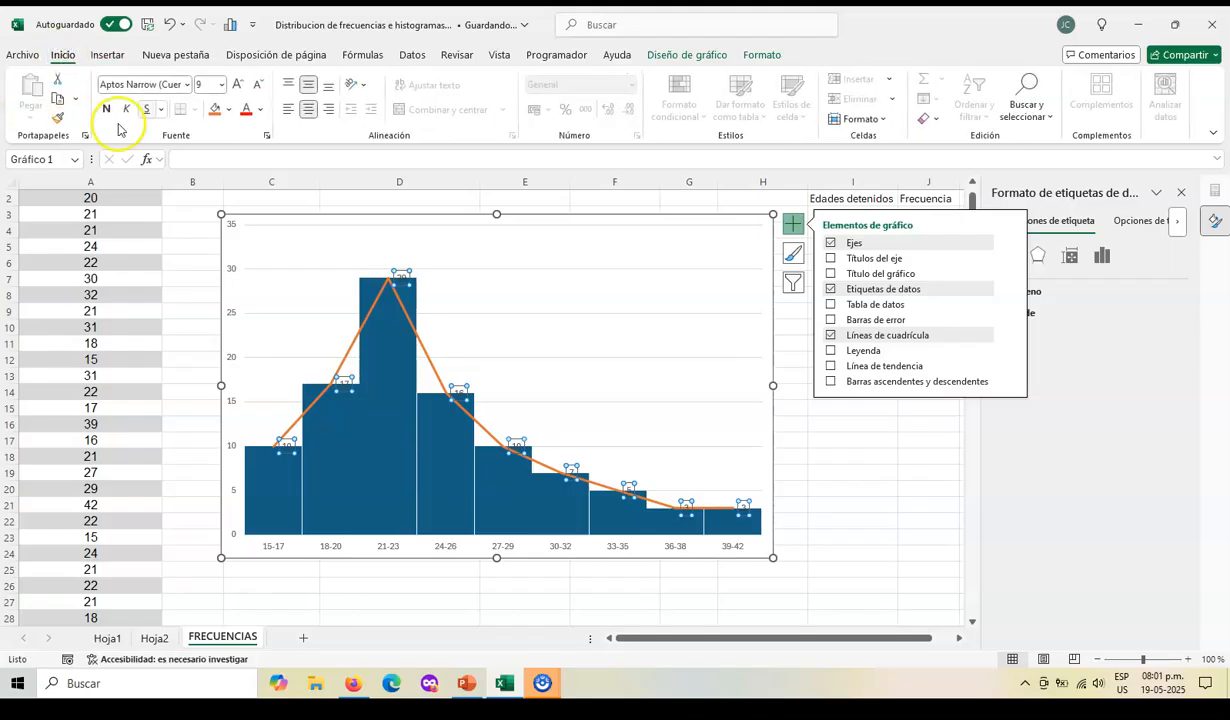
pyautogui.click(188, 86)
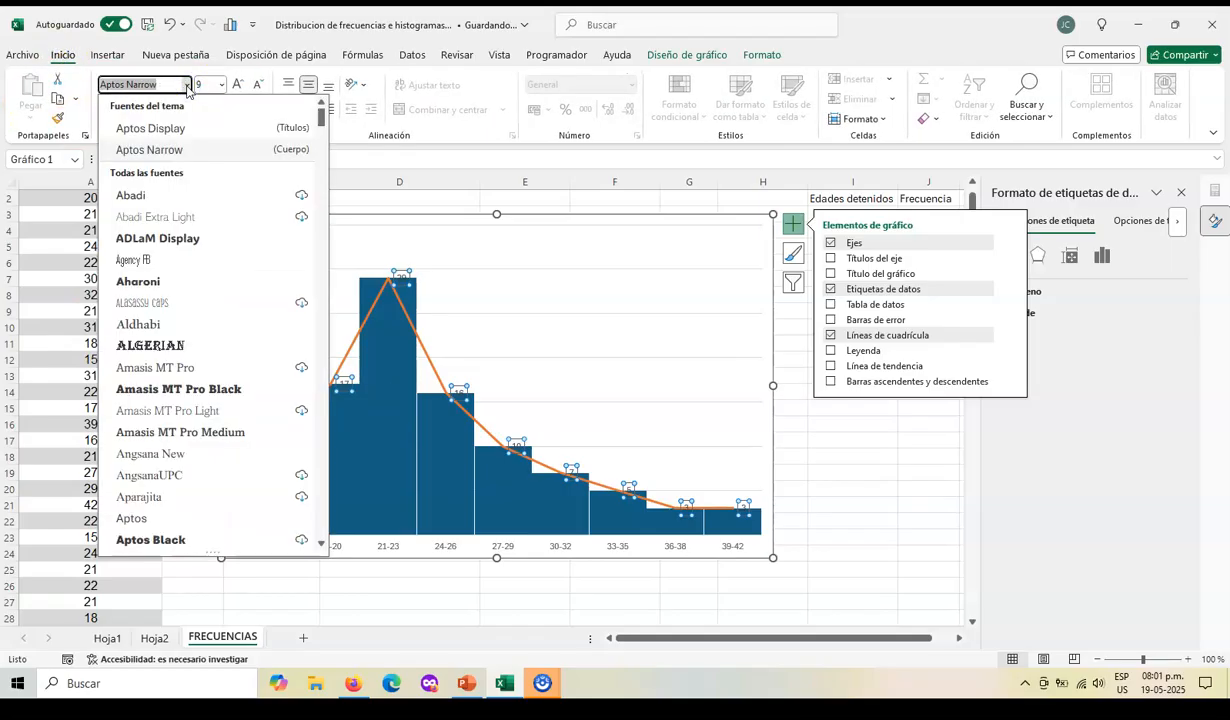
pyautogui.write('Arial')
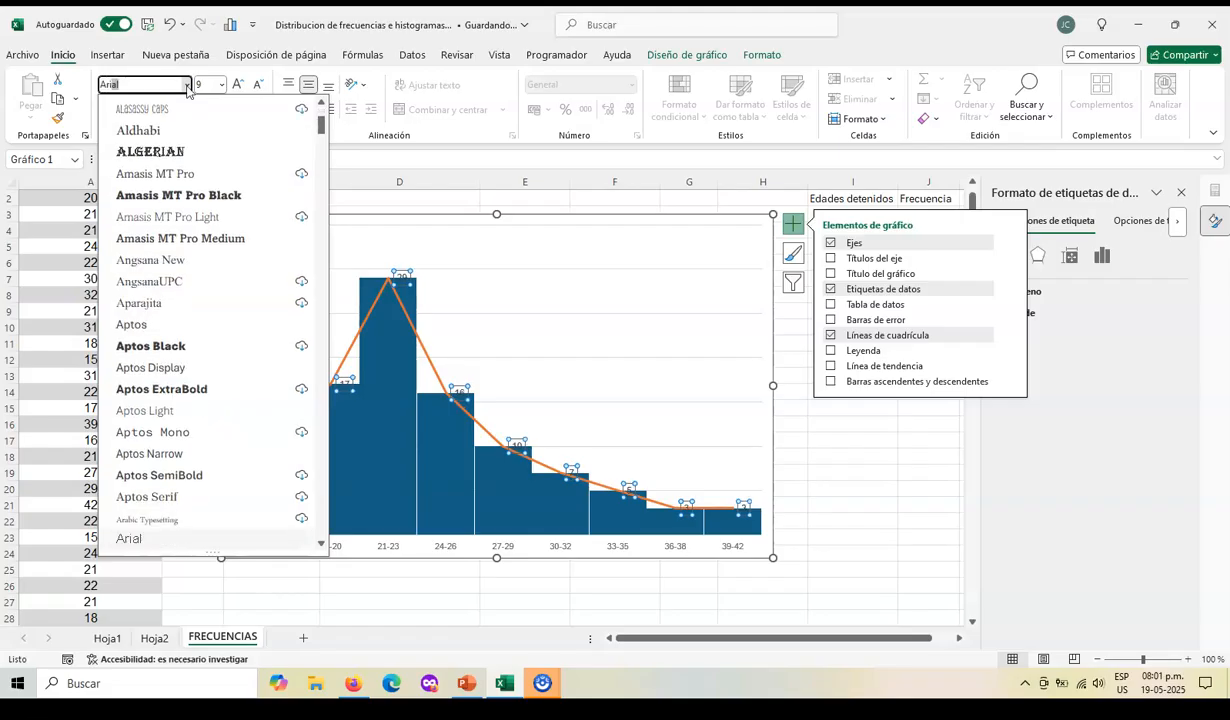
pyautogui.click(129, 539)
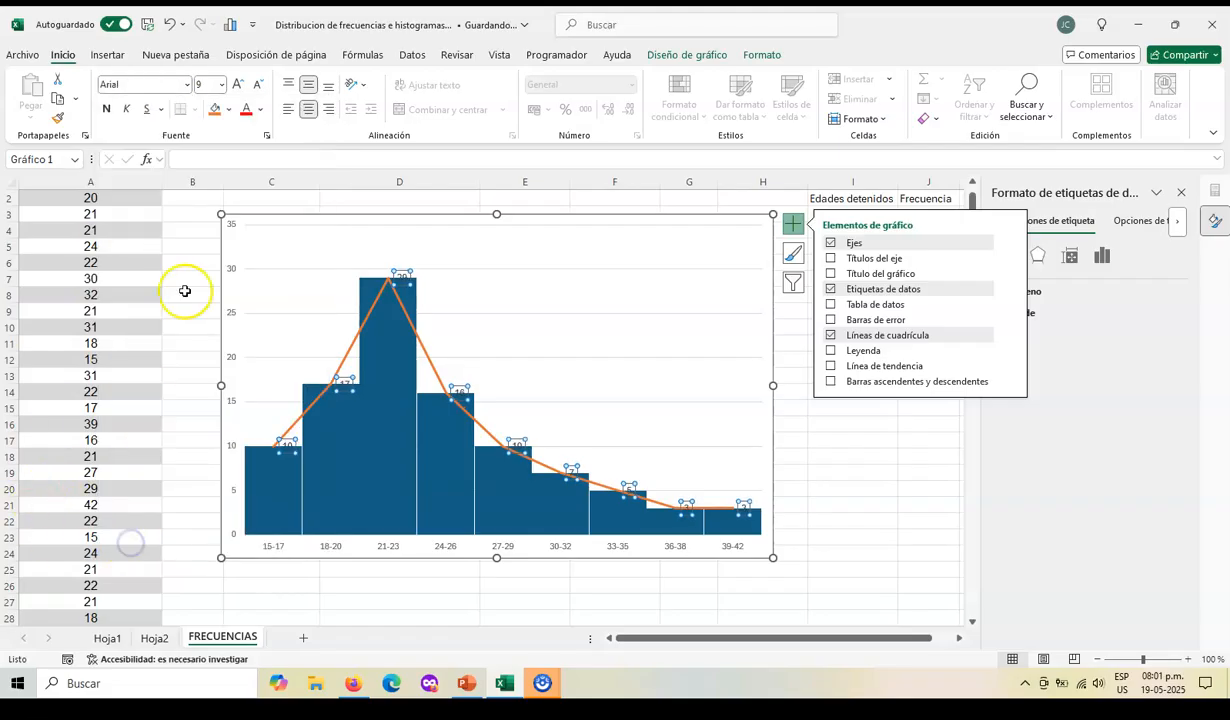
pyautogui.click(222, 84)
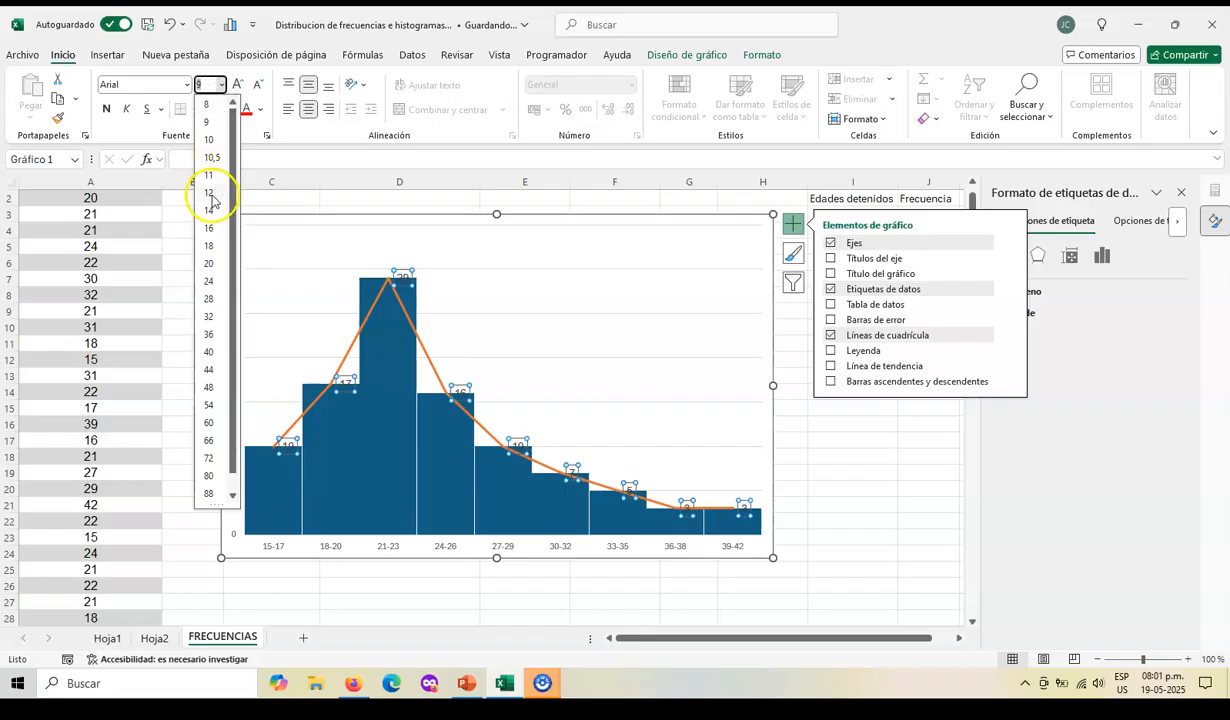
pyautogui.click(210, 193)
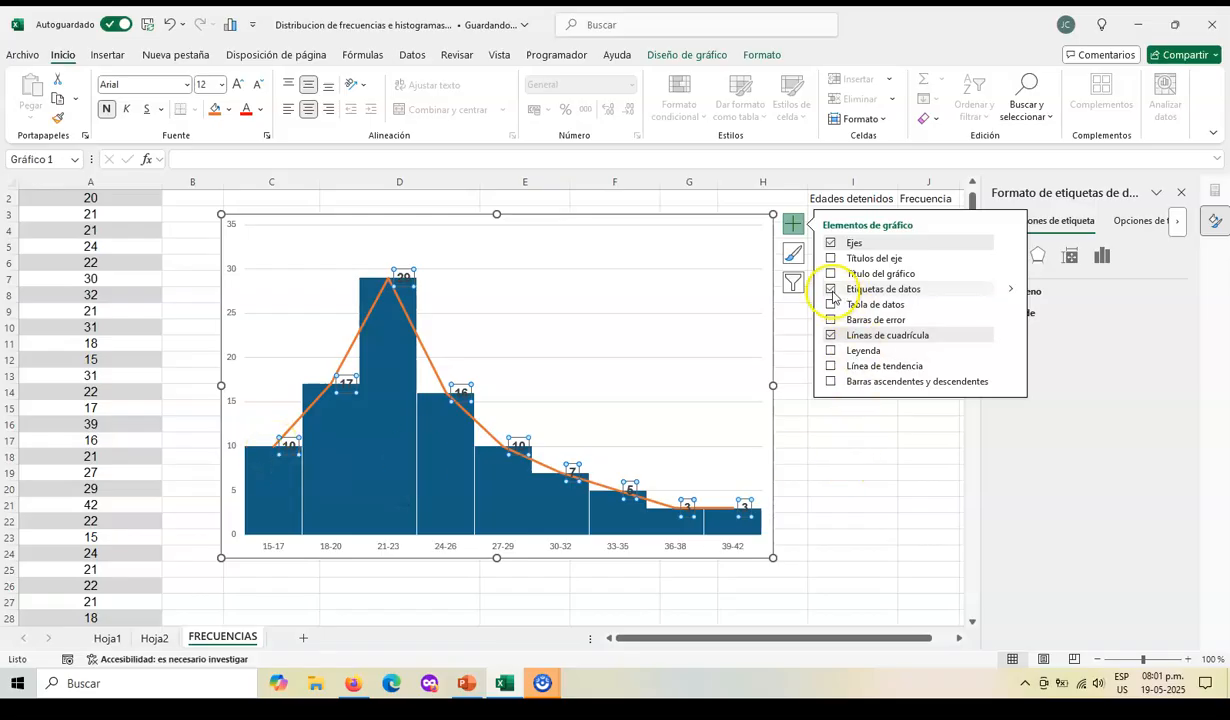
# Add axis titles to the chart and set the vertical one to "Frecuencia edades x detenidos"
pyautogui.click(830, 258)
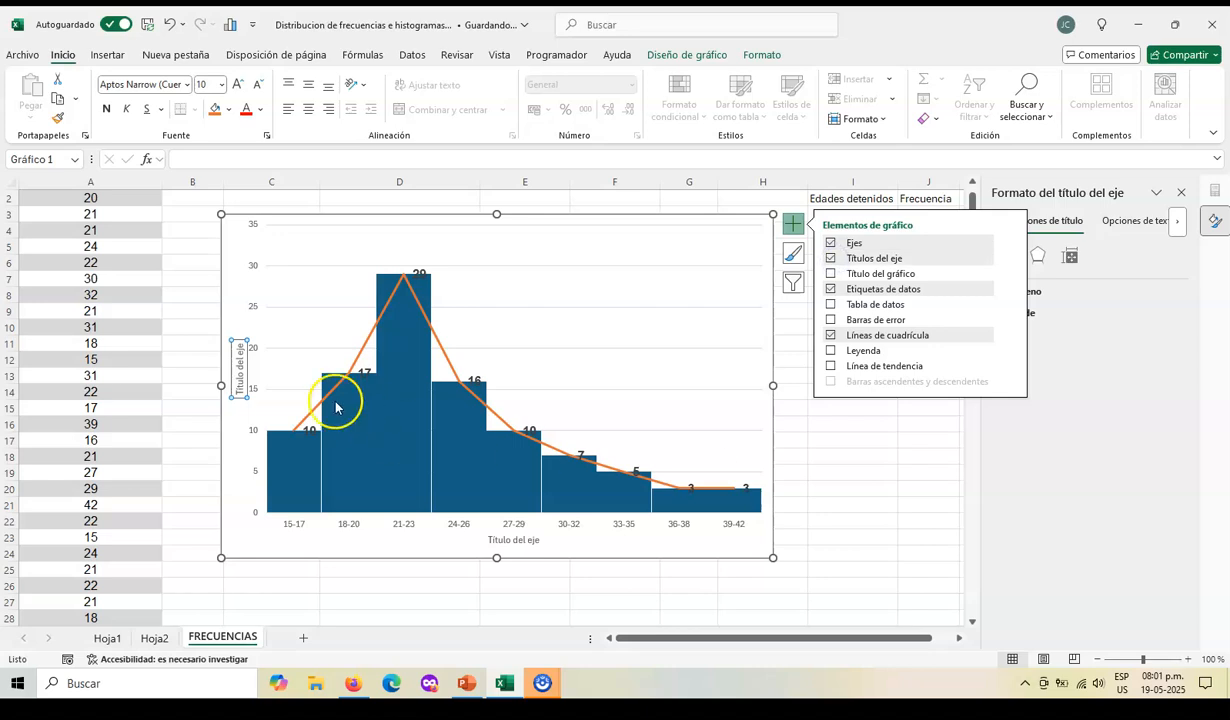
pyautogui.click(240, 386)
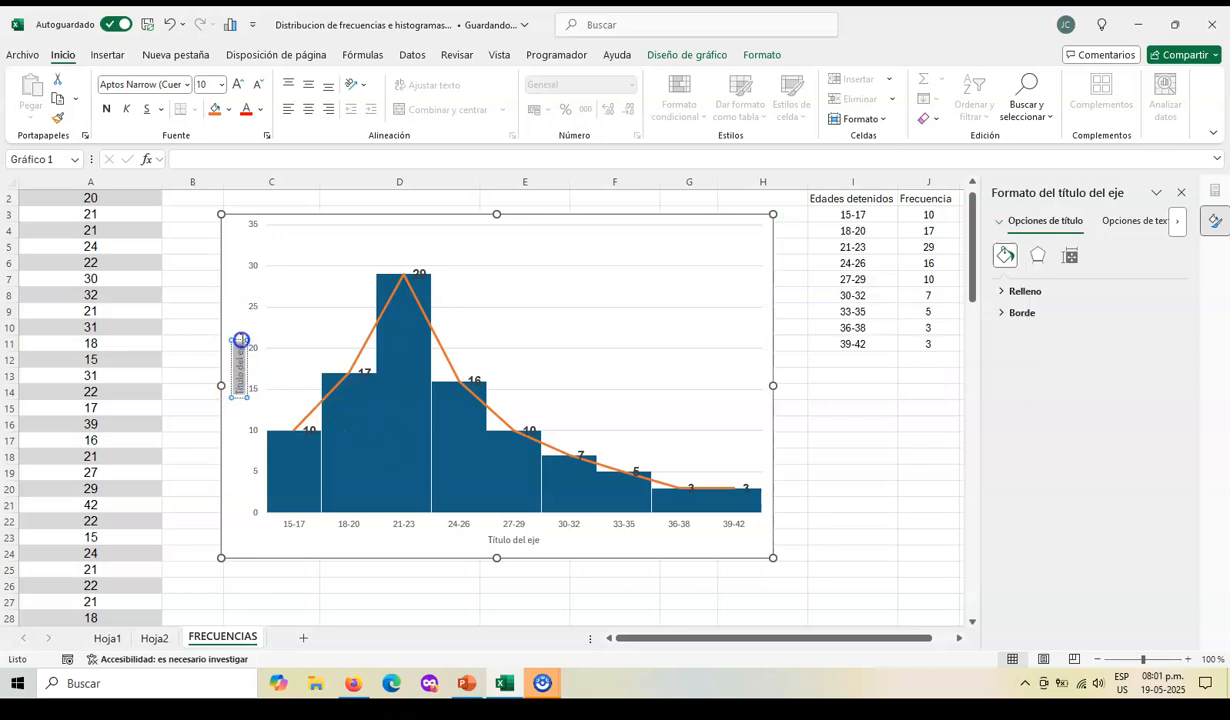
pyautogui.write('Frecuencia edades x detenidos')
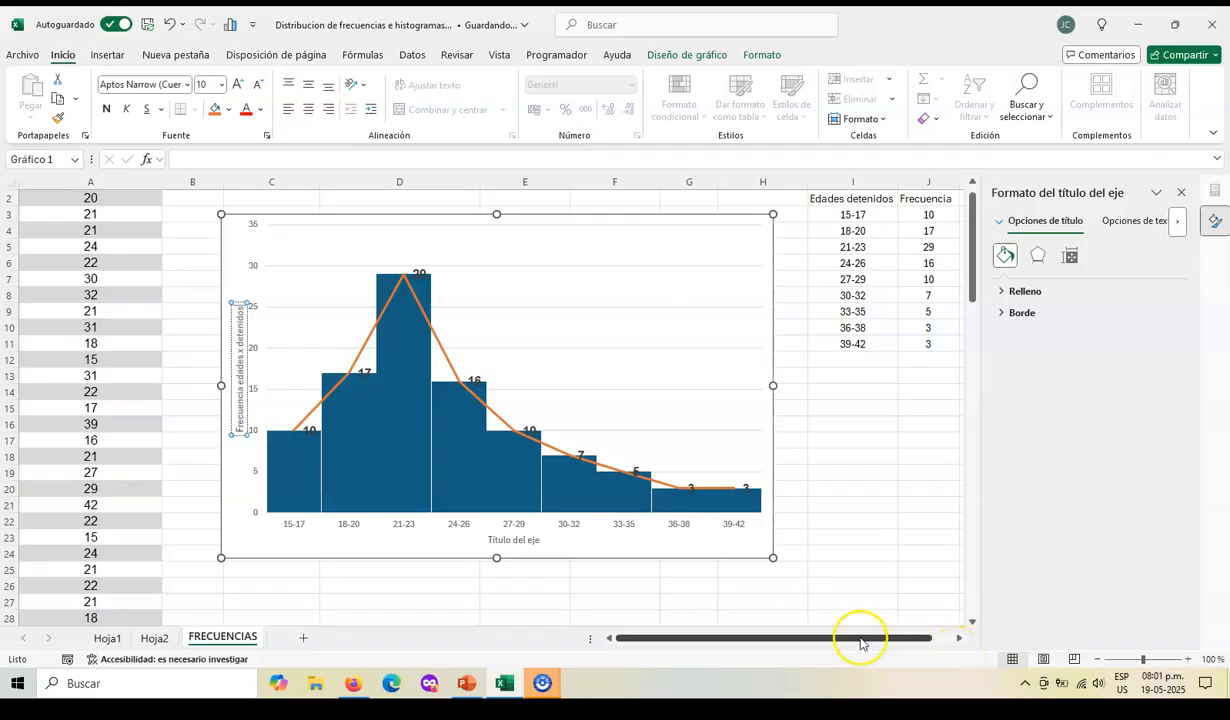
# Set the horizontal axis title to "Detenidos x edades"
pyautogui.click(497, 540)
pyautogui.moveTo(489, 540); pyautogui.dragTo(549, 546)
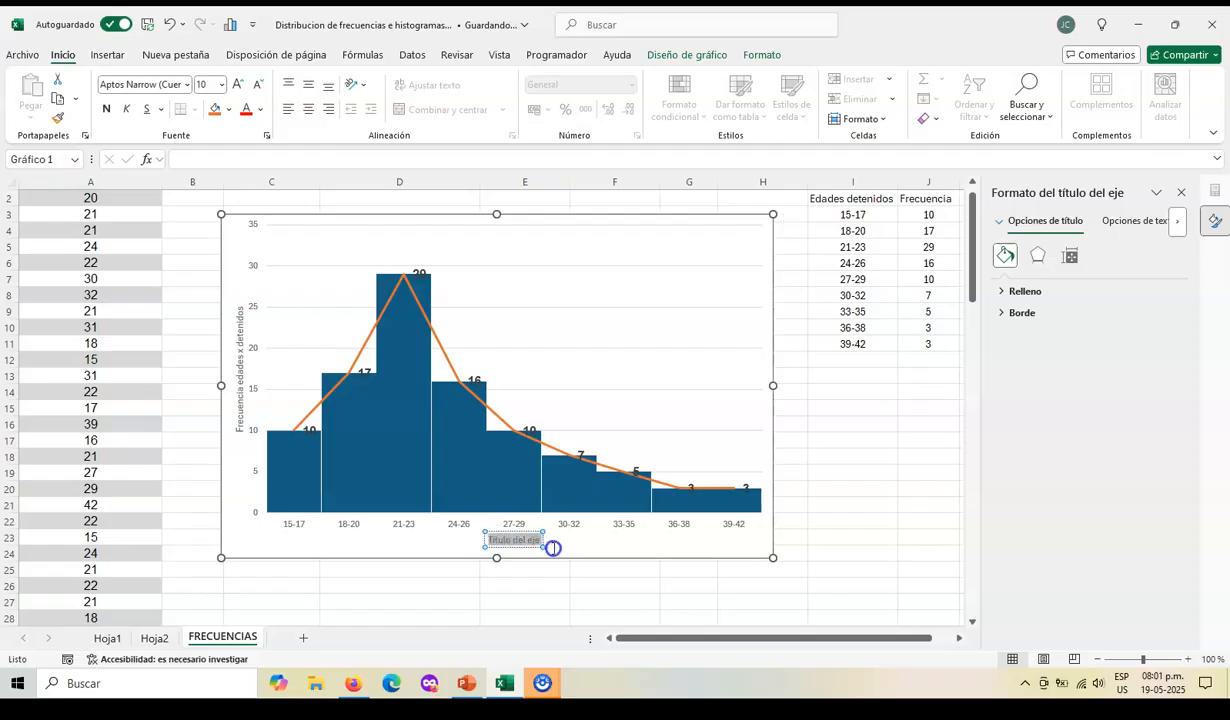
pyautogui.write('Edades de')
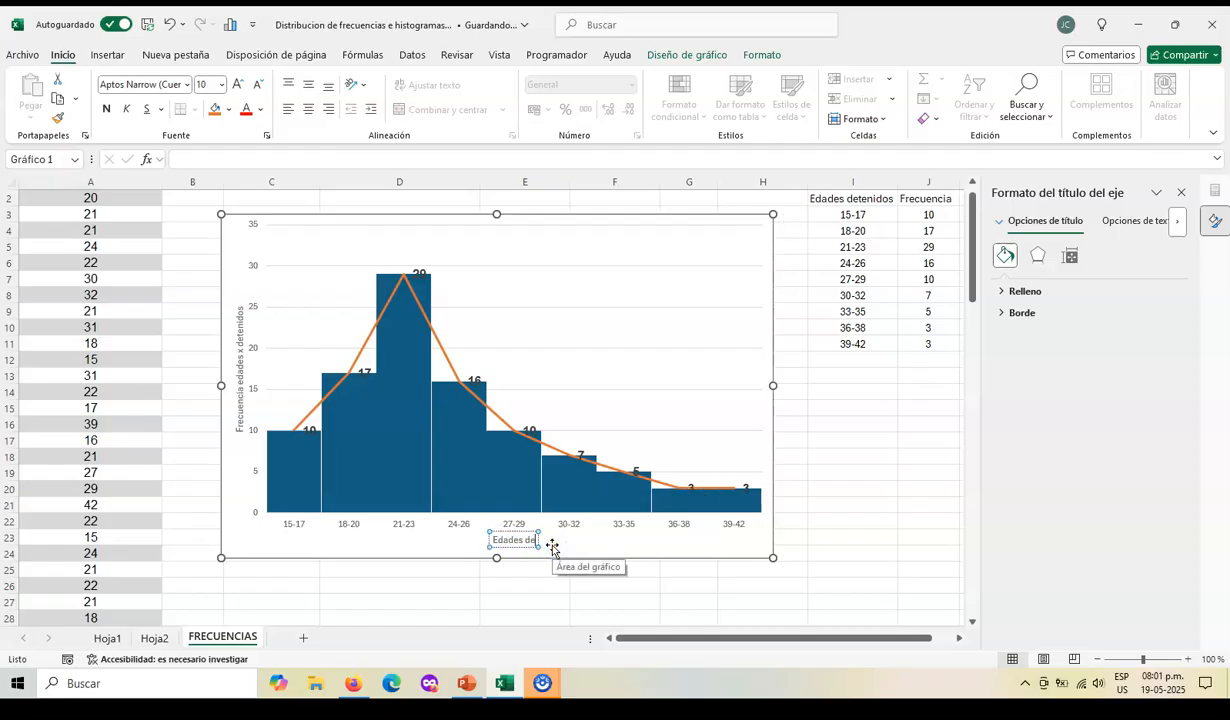
pyautogui.press('BackSpace')
pyautogui.press('BackSpace')
pyautogui.press('BackSpace')
pyautogui.press('BackSpace')
pyautogui.press('BackSpace')
pyautogui.press('BackSpace')
pyautogui.press('BackSpace')
pyautogui.press('BackSpace')
pyautogui.write('Detenidos x edade')
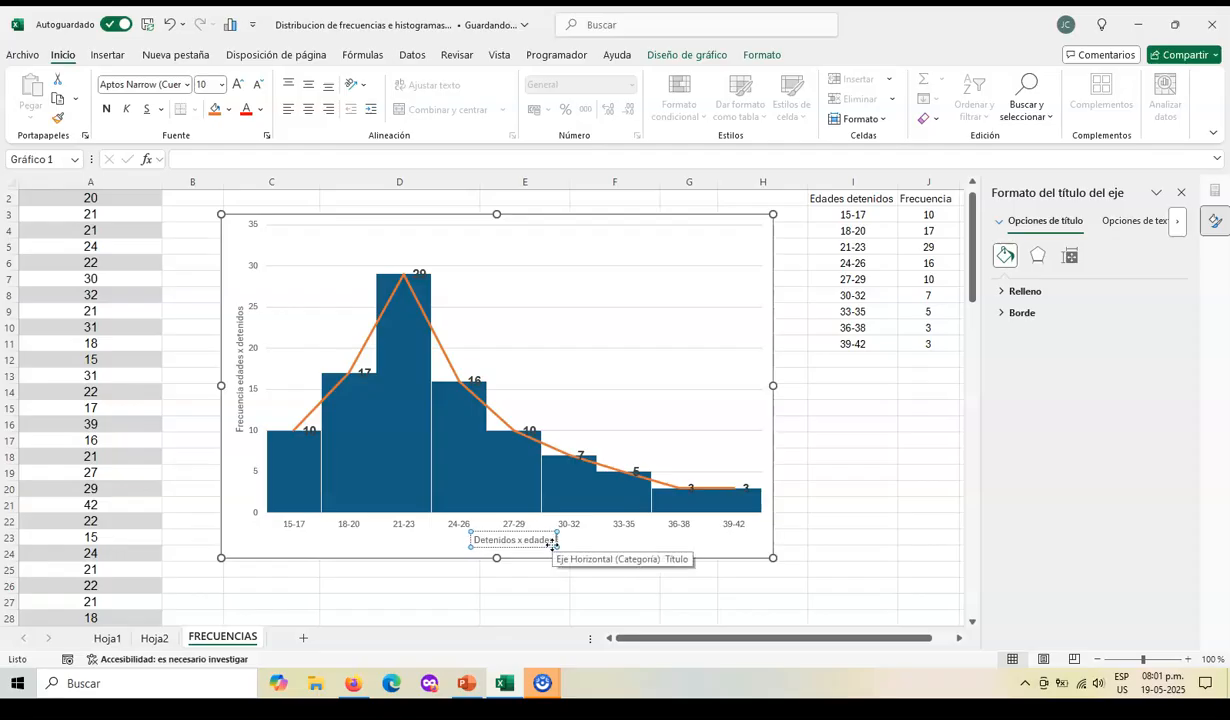
pyautogui.write('s')
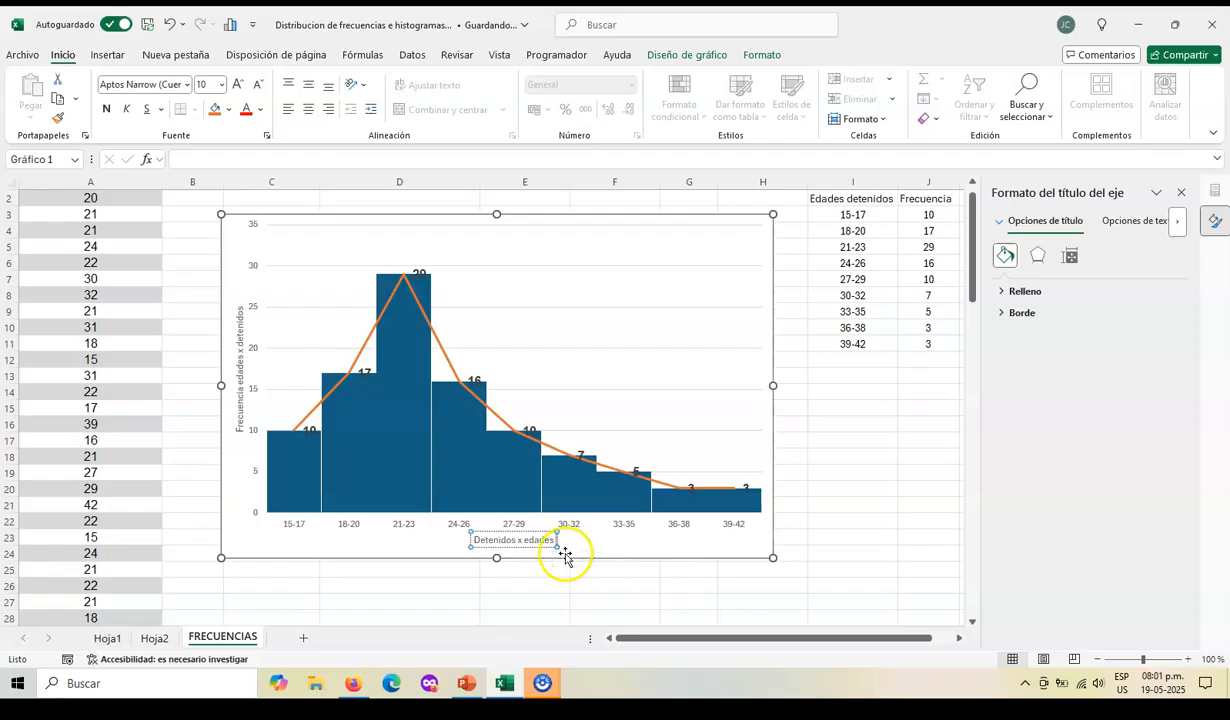
# Add a chart title reading "Detenidos x edades ABR2025"
pyautogui.click(700, 240)
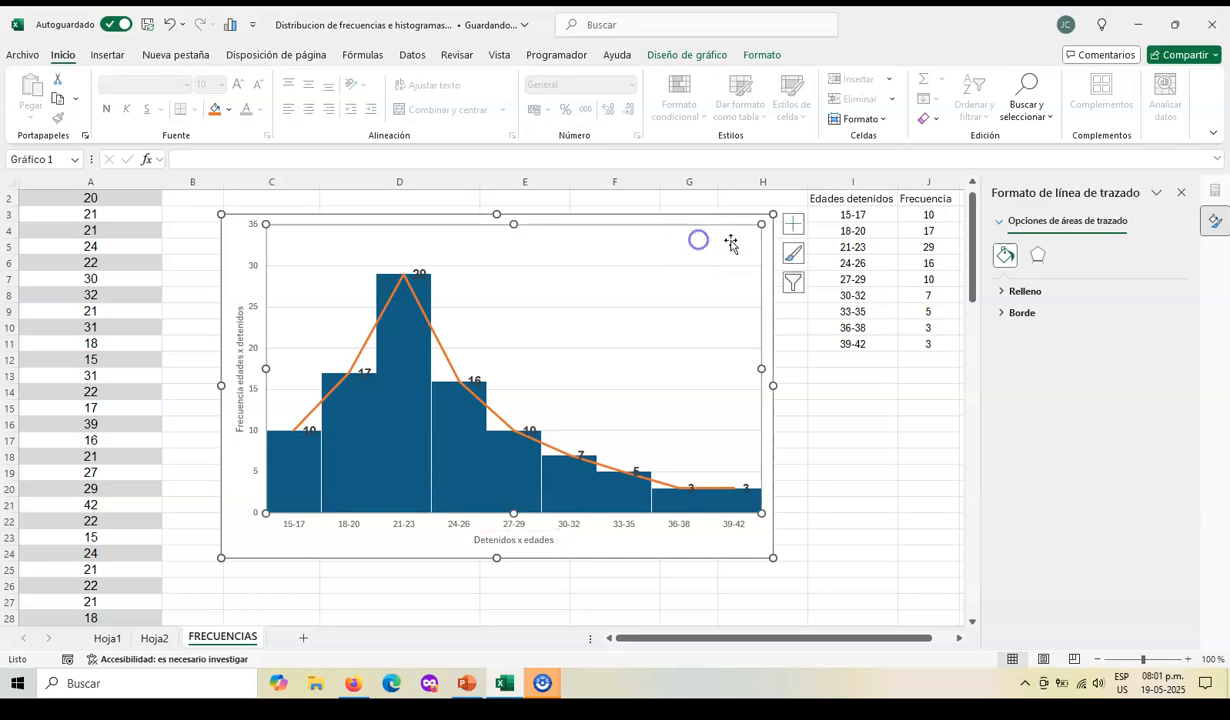
pyautogui.click(796, 232)
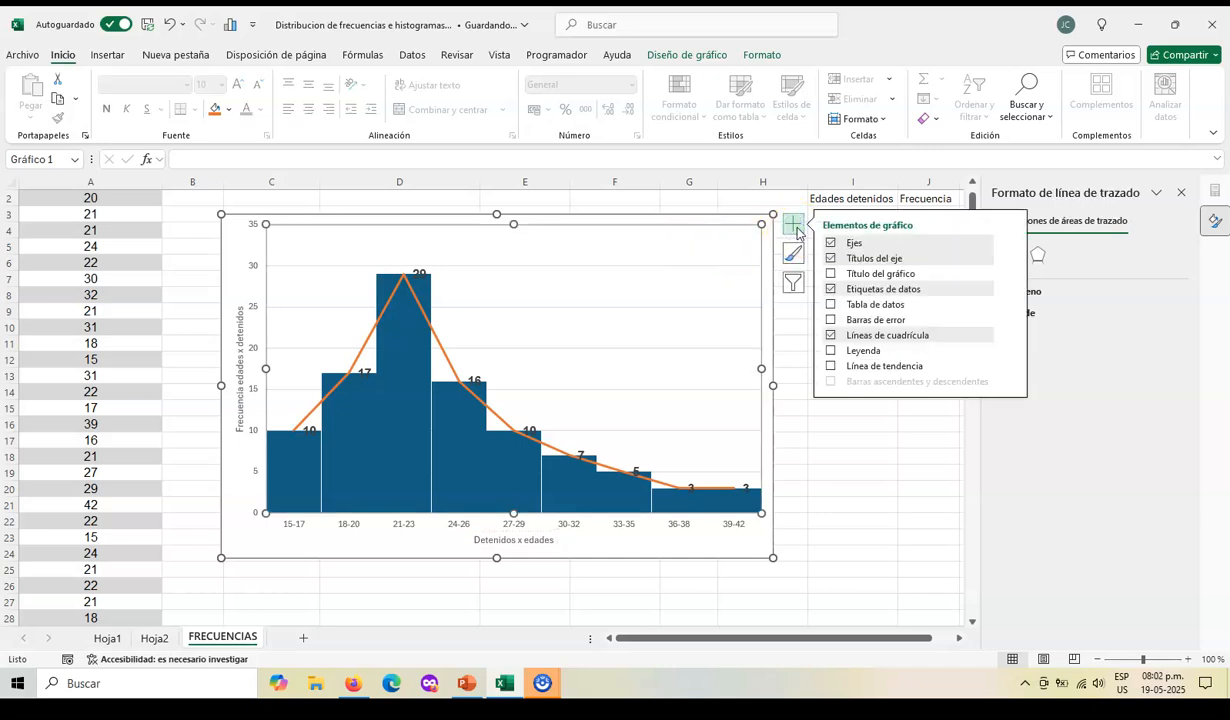
pyautogui.click(830, 273)
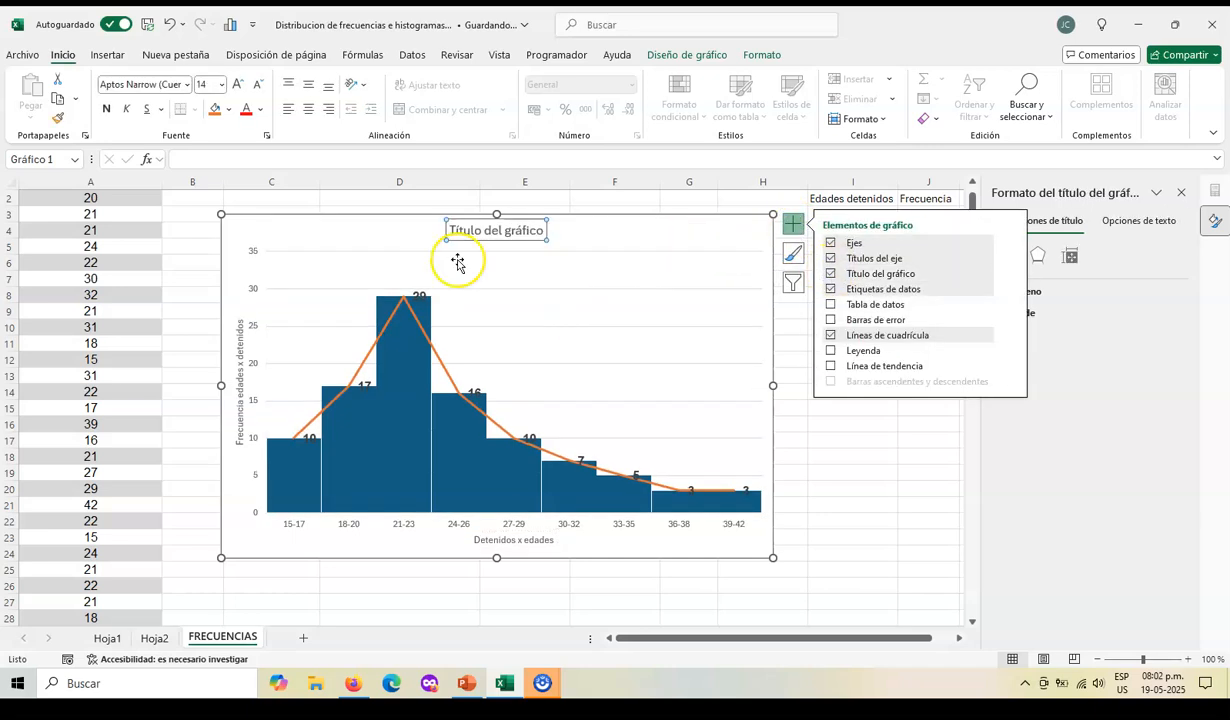
pyautogui.click(455, 230)
pyautogui.moveTo(450, 230); pyautogui.dragTo(546, 229)
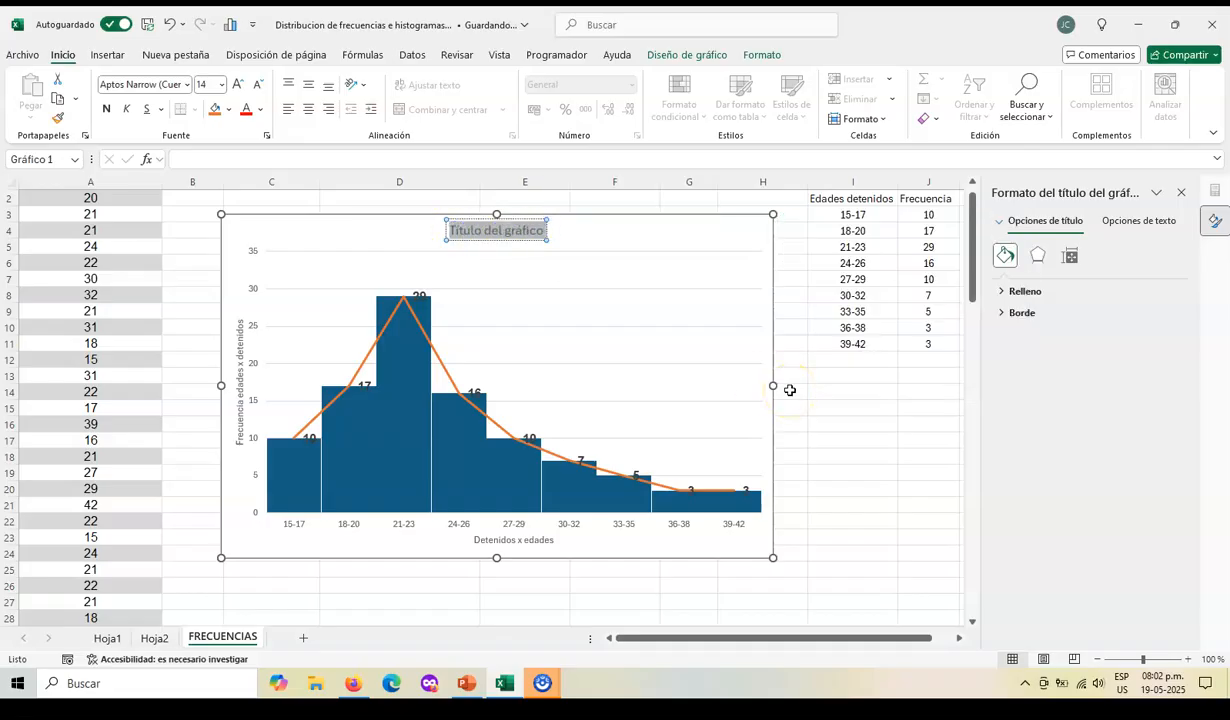
pyautogui.write('Deten')
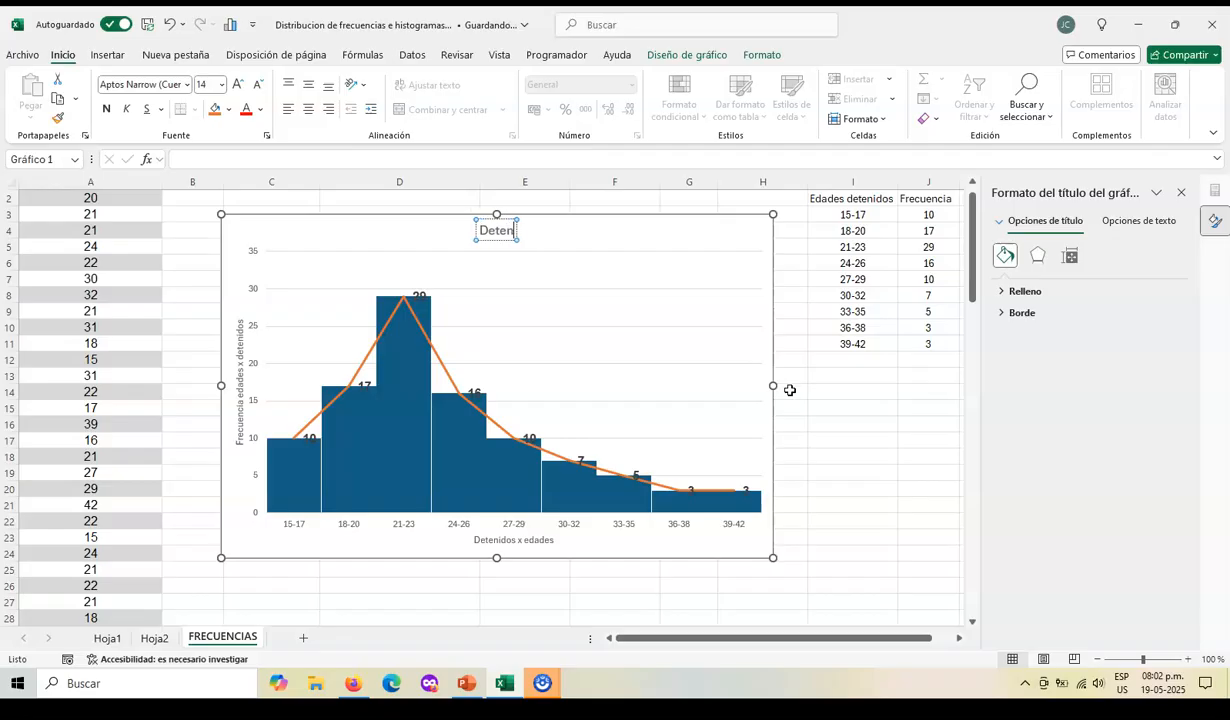
pyautogui.write('idos x eda')
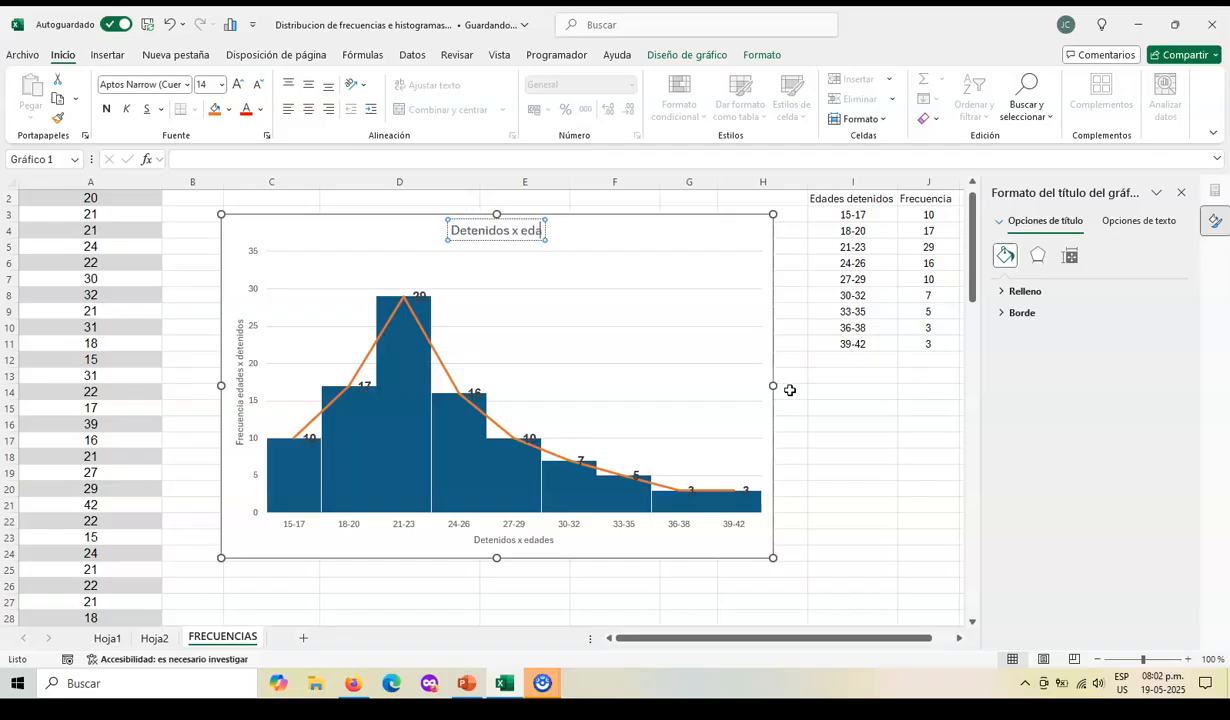
pyautogui.write('des AB')
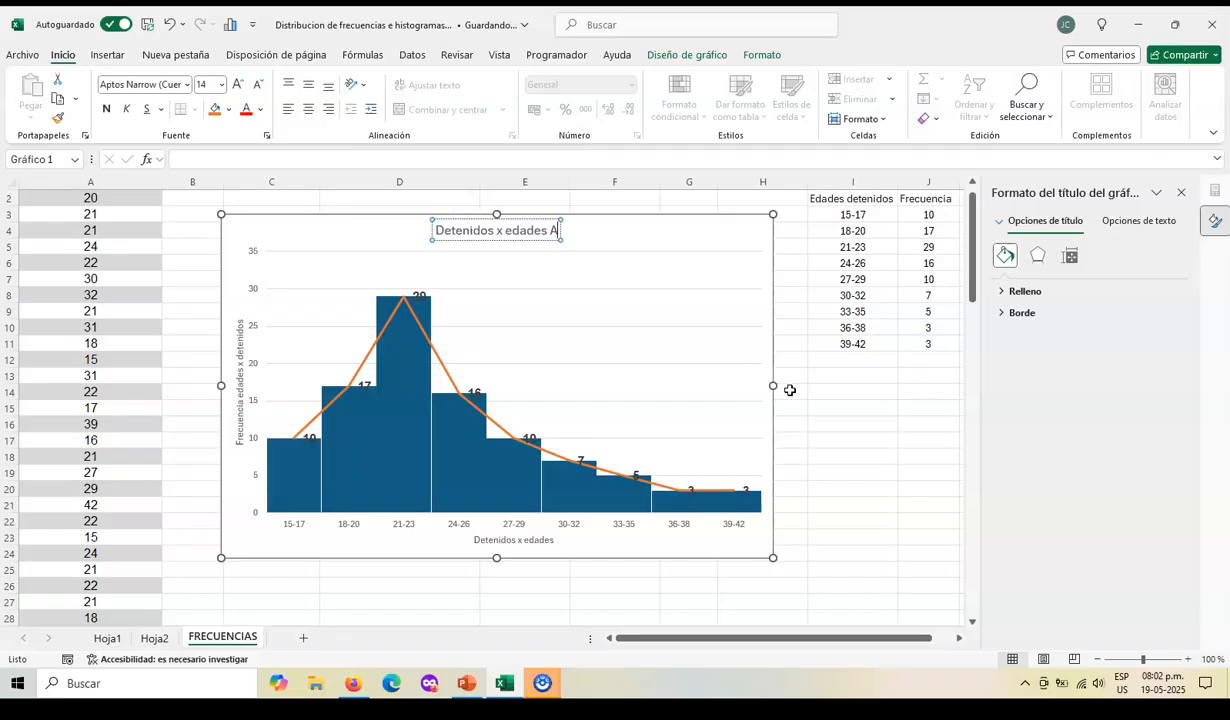
pyautogui.press('BackSpace')
pyautogui.write('BR2025')
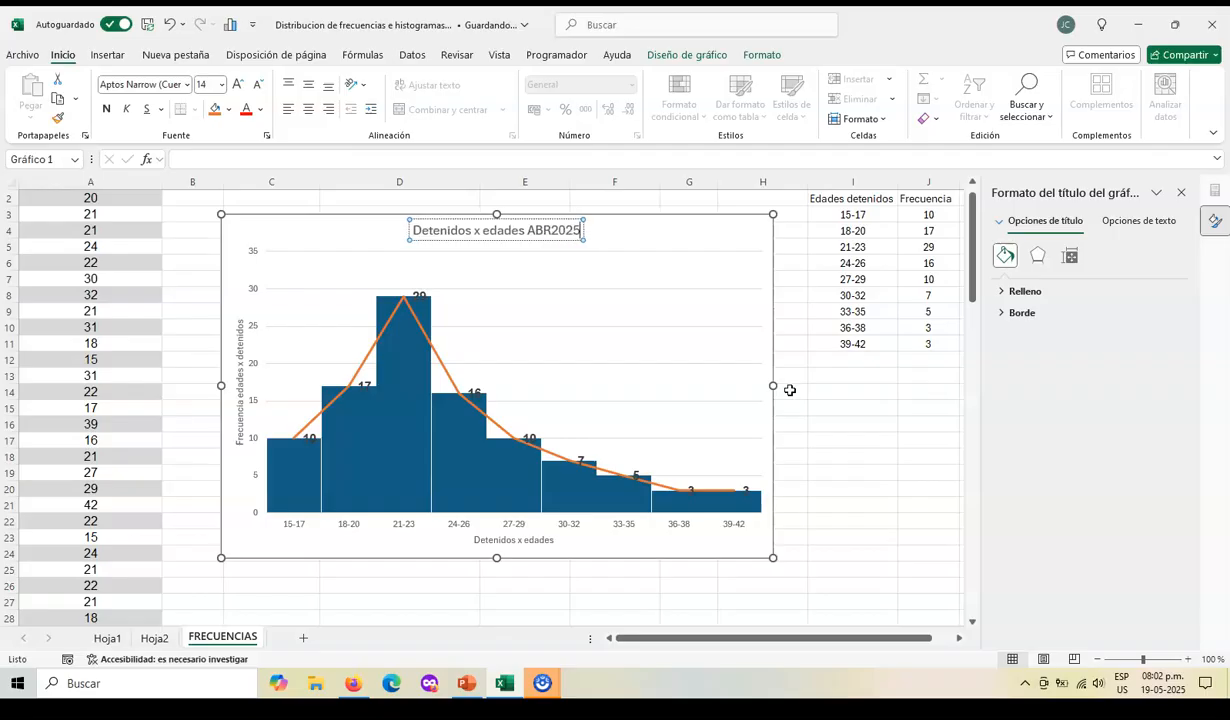
pyautogui.click(817, 460)
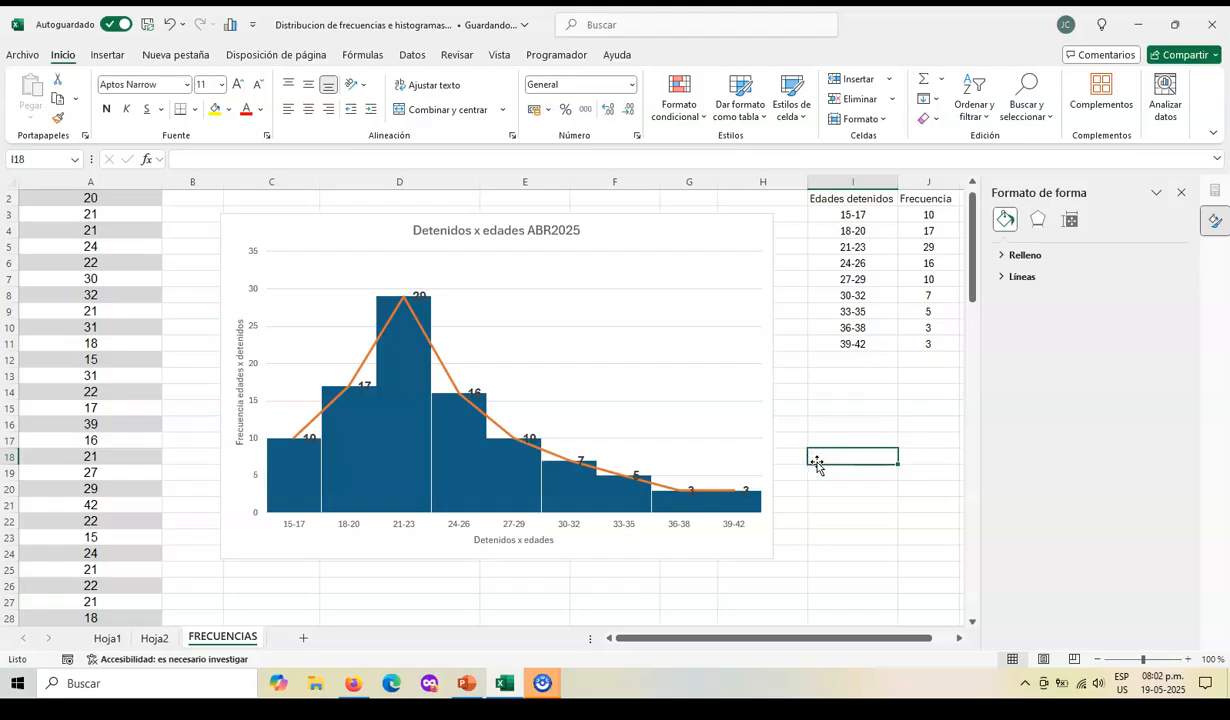
pyautogui.click(388, 470)
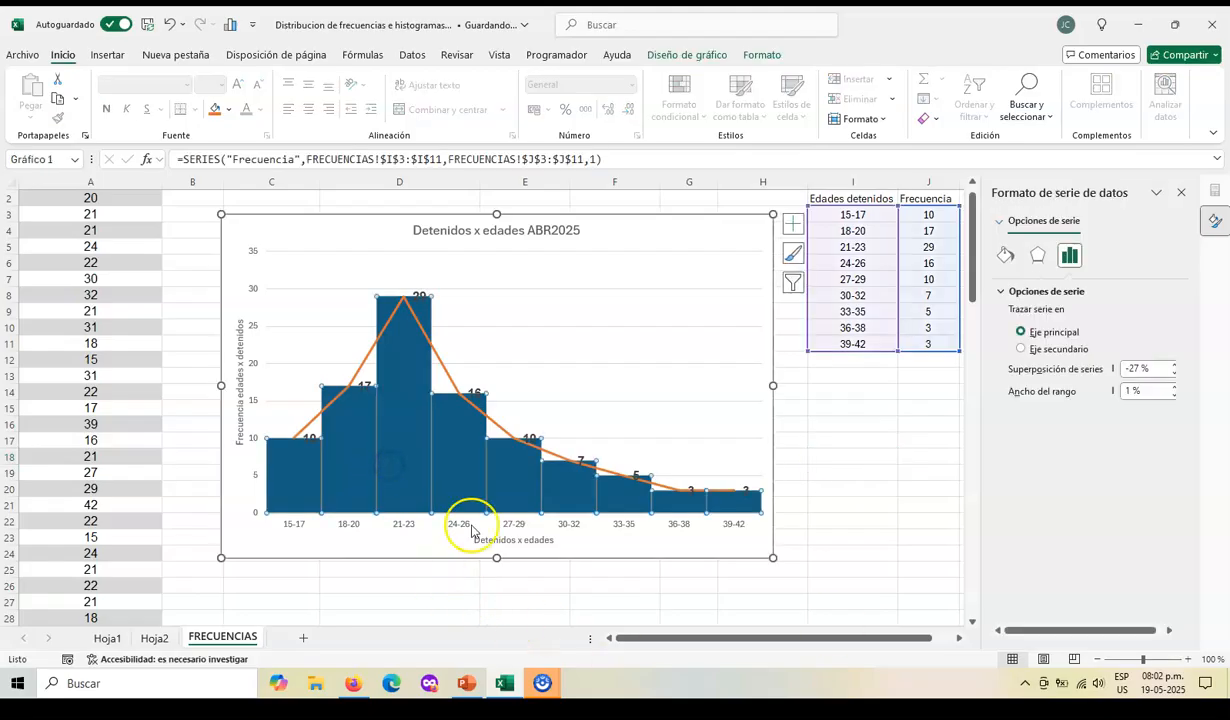
pyautogui.moveTo(770, 445); pyautogui.dragTo(771, 443)
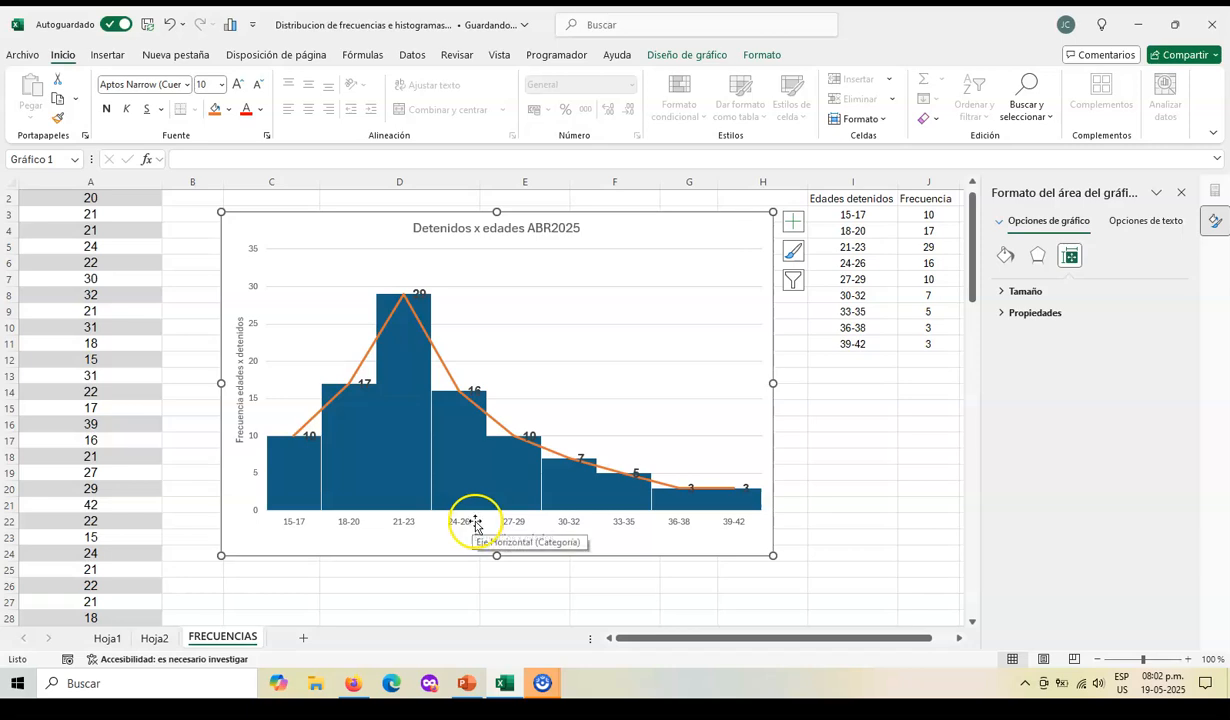
pyautogui.moveTo(302, 480)
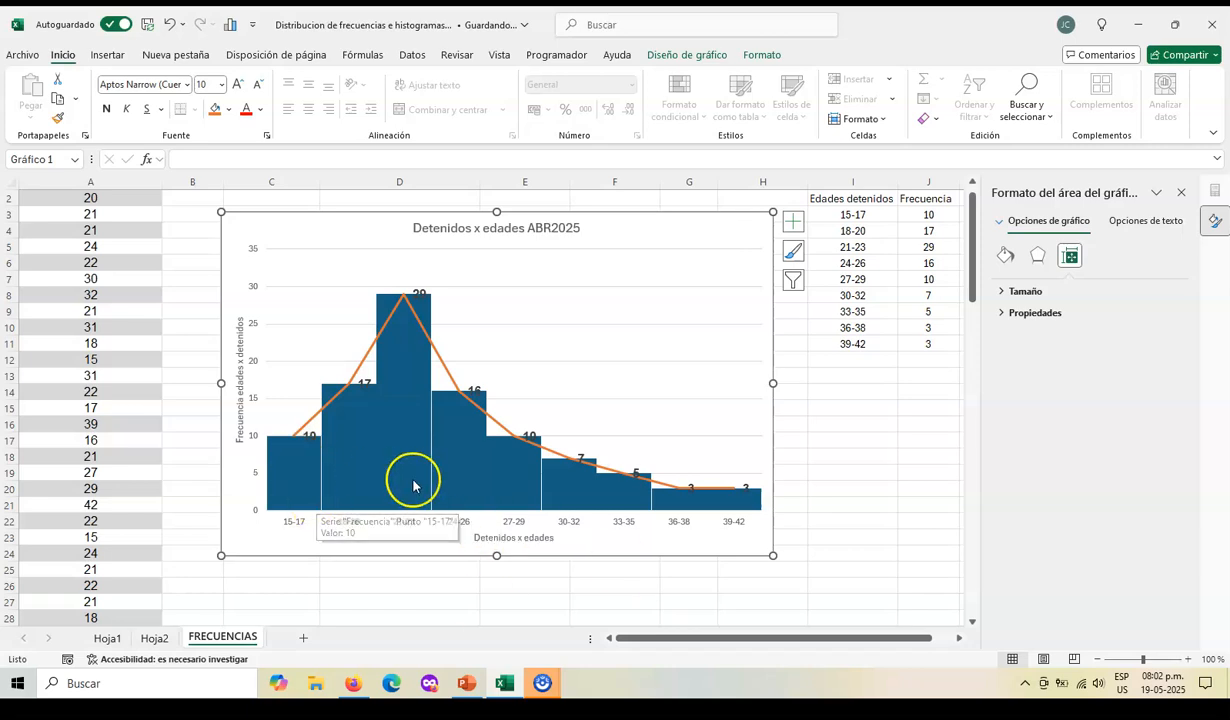